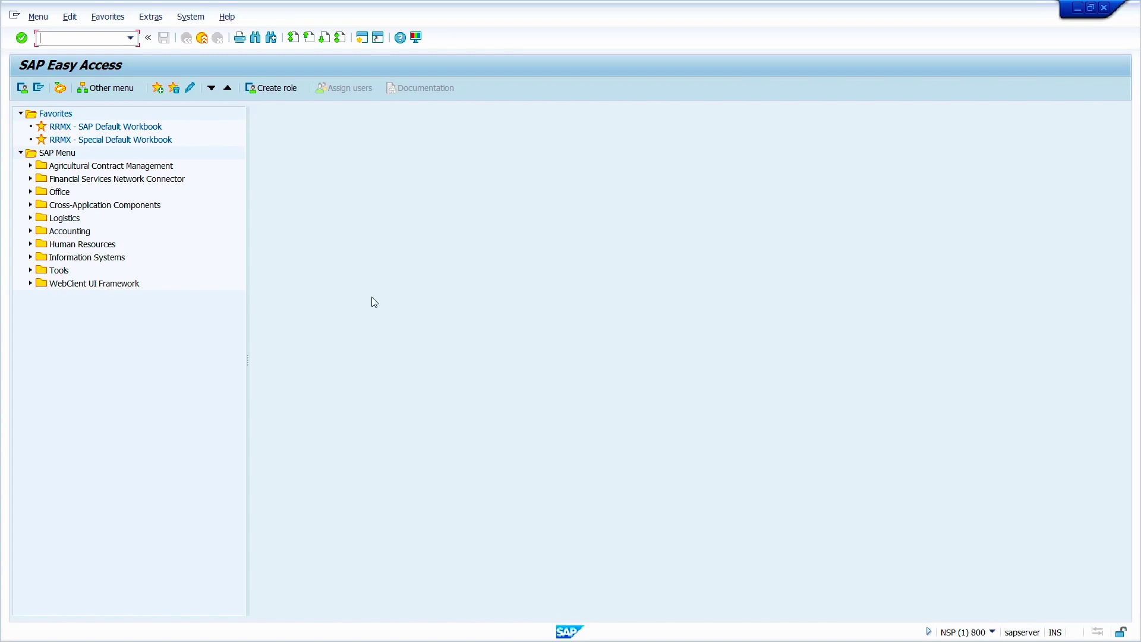
- Search the SAP menu tree for transaction mm01
key("ctrl+f")
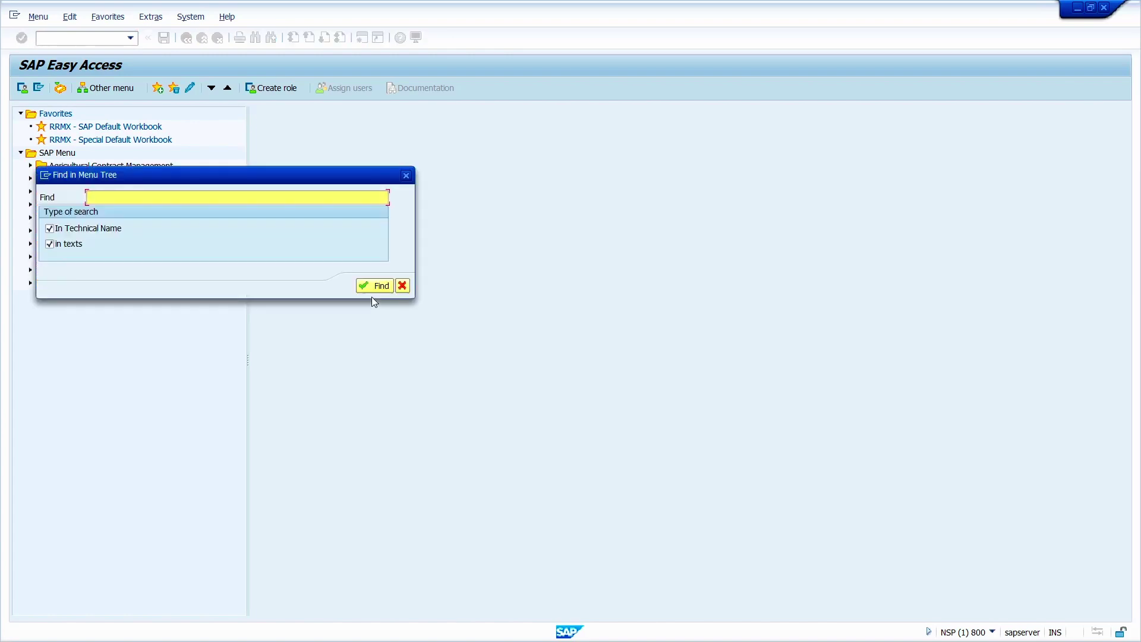
type("mm01")
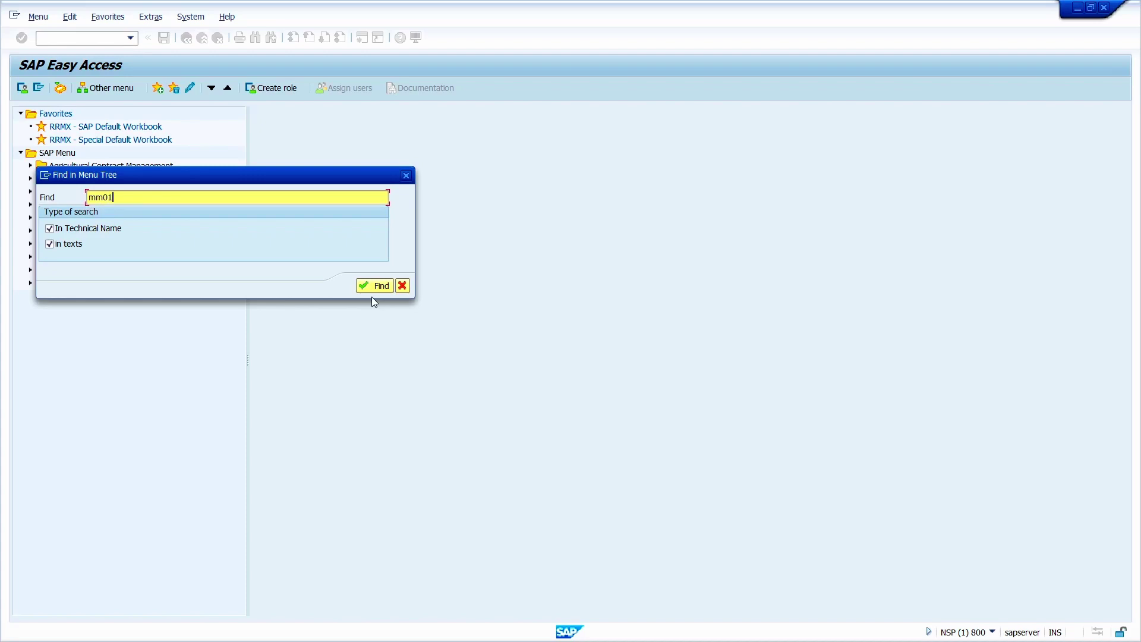
key("Return")
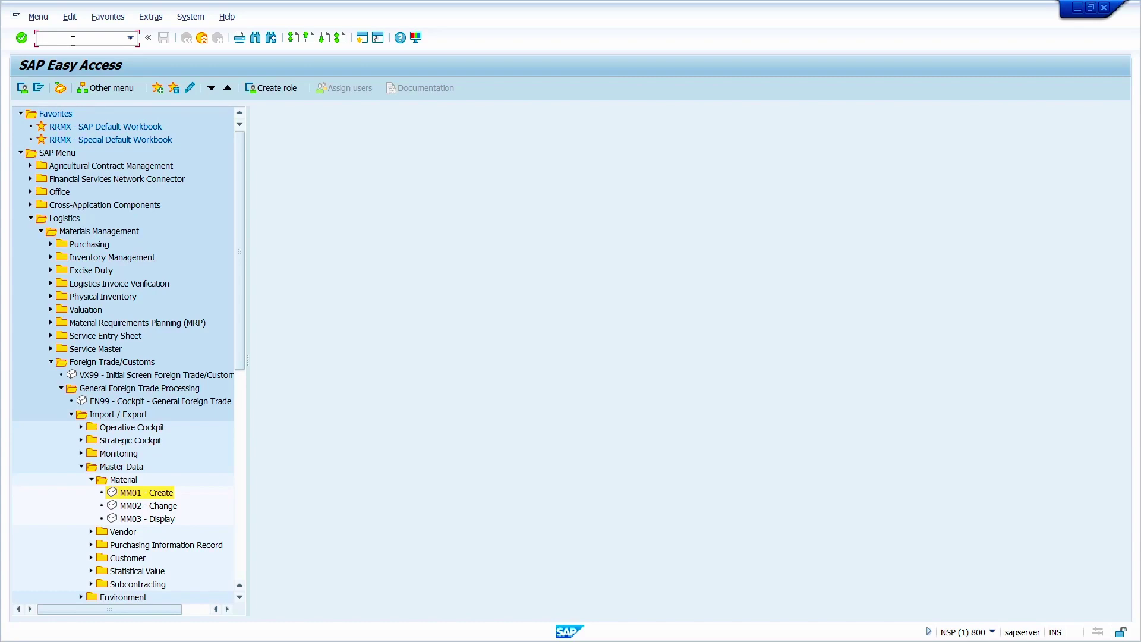
- Start transaction mm01 and set the industry sector to M Mechanical Engineering and the material type to ROH Raw material
type("mm01")
key("Return")
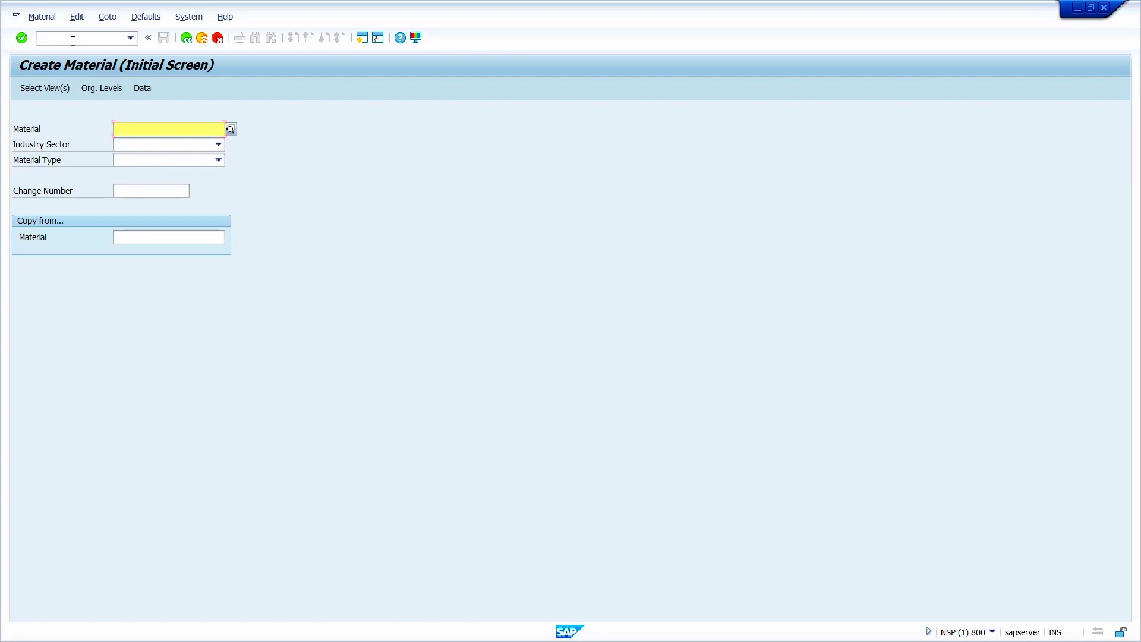
key("Tab")
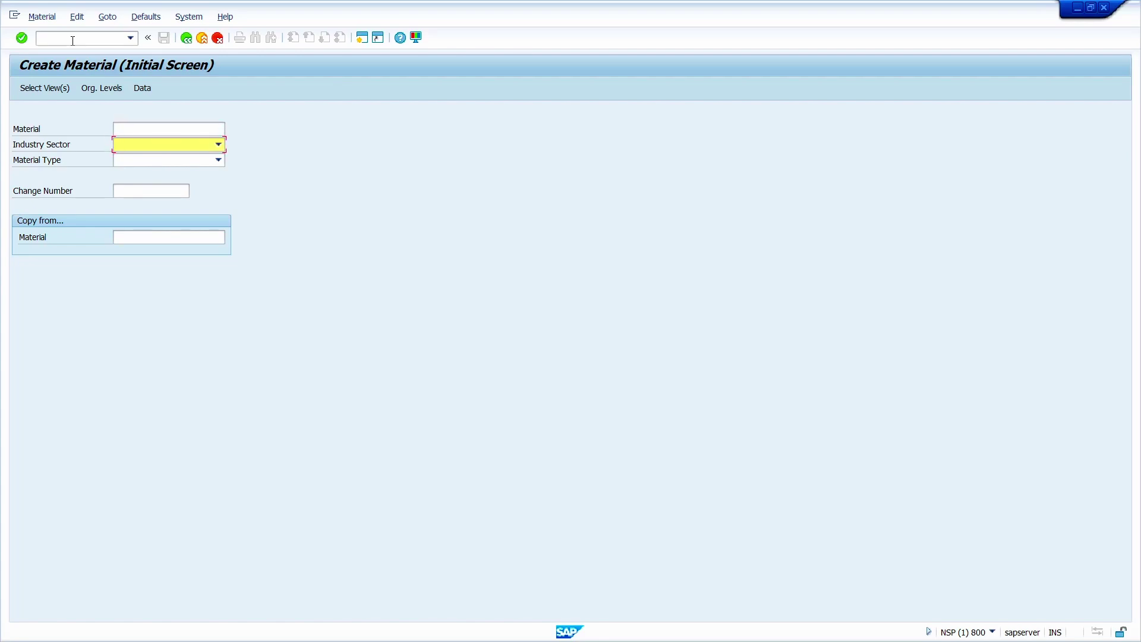
type("M Mechanical Engineering")
key("Tab")
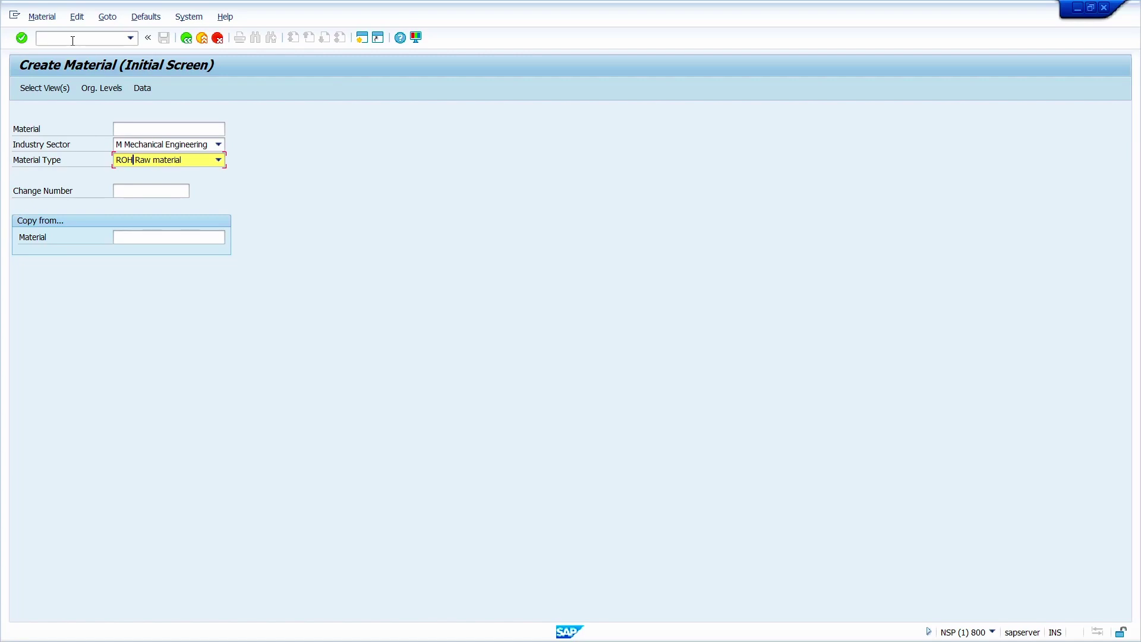
- Clear all preselected views for the new material, close the view selection and reopen it
key("Return")
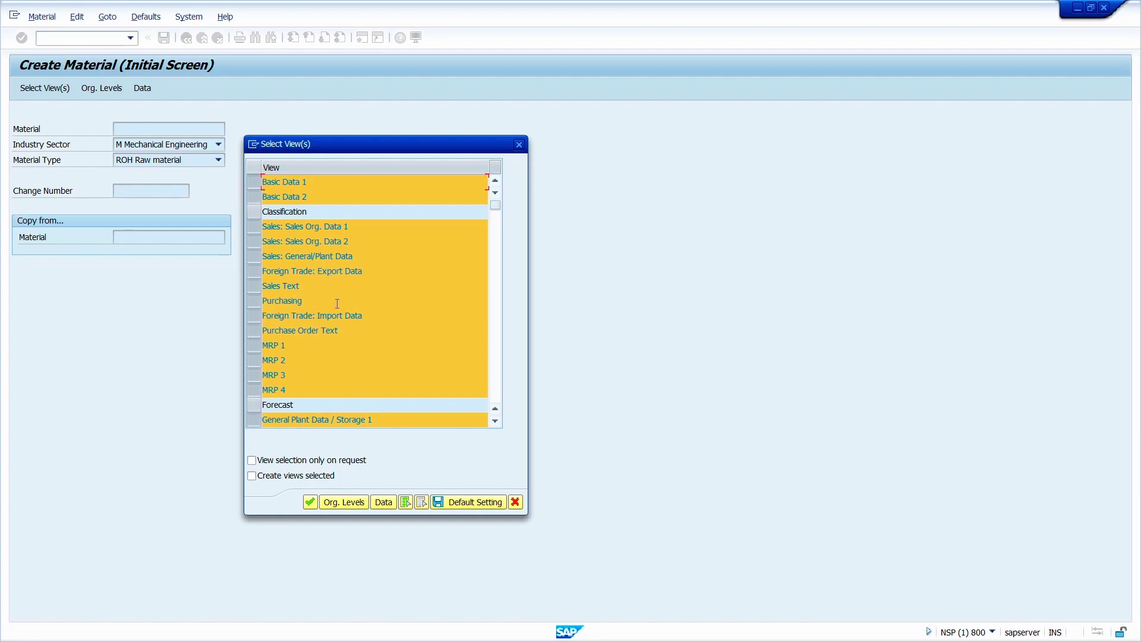
left_click(420, 502)
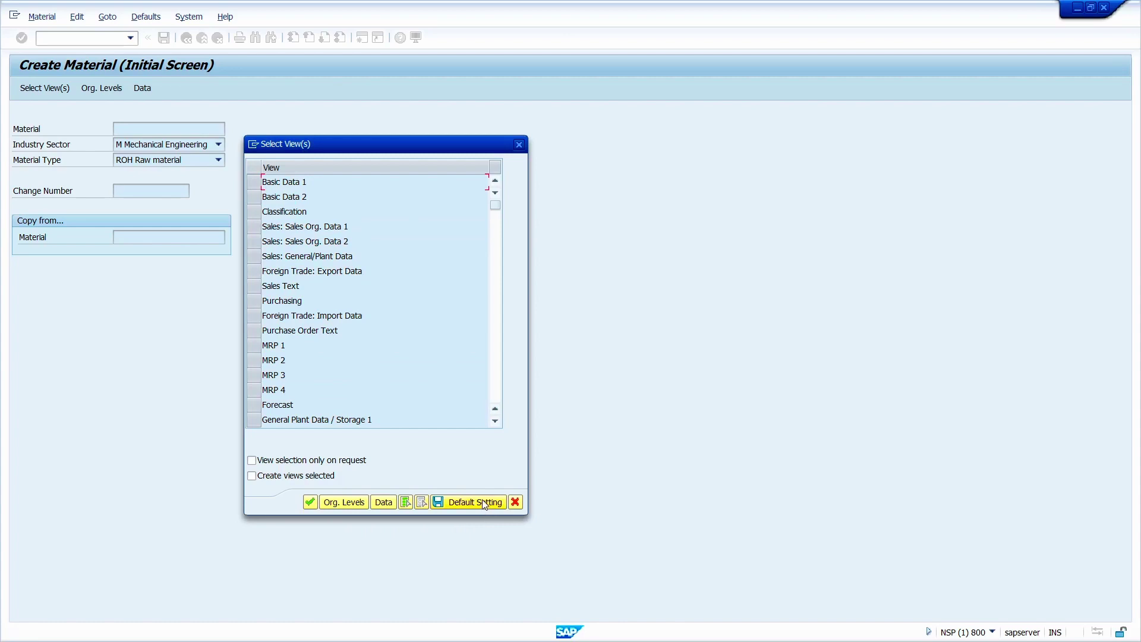
left_click(515, 502)
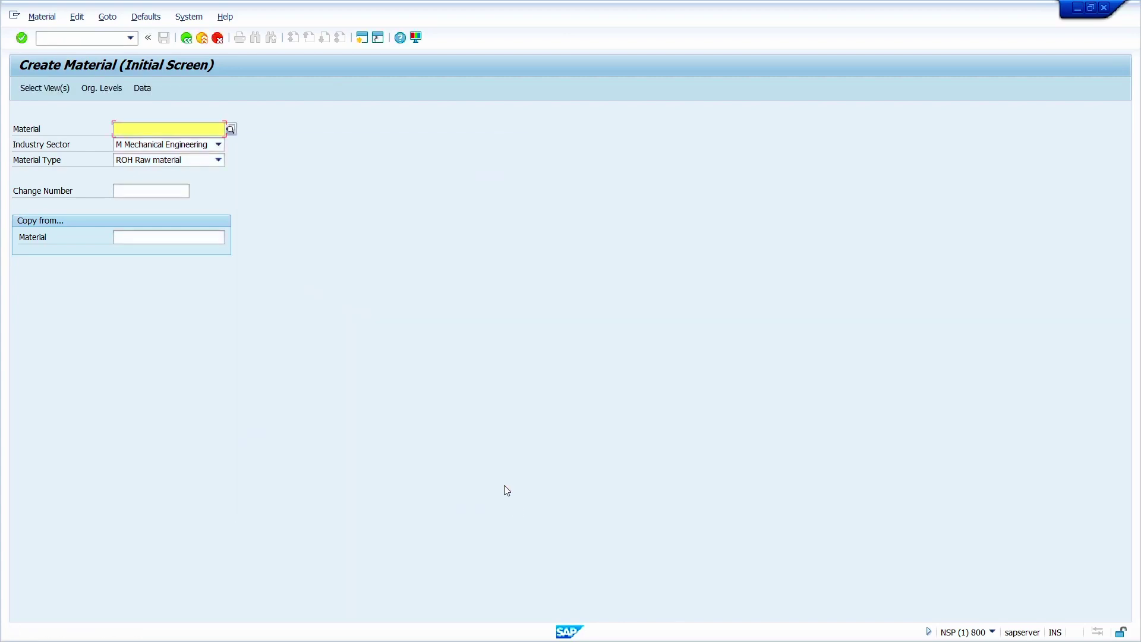
key("Return")
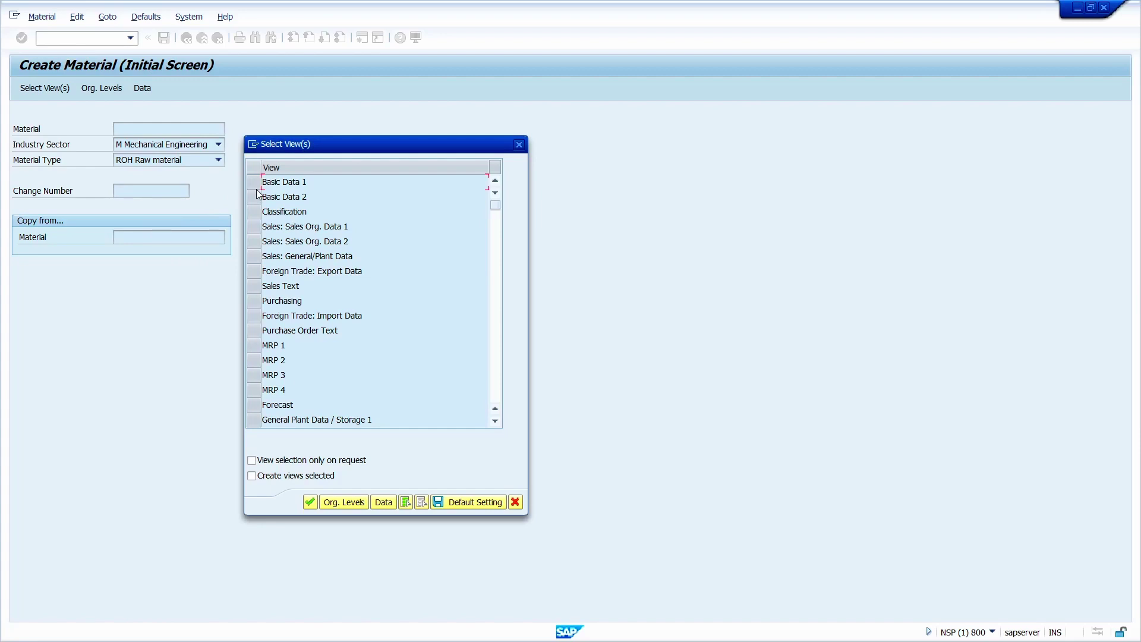
- Select the Basic Data 1 and 2, Sales Org. Data 1 and 2, Sales: General/Plant Data, Foreign Trade: Export Data and Sales Text views
left_click_drag(254, 182, 258, 205)
left_click(259, 227, "ctrl")
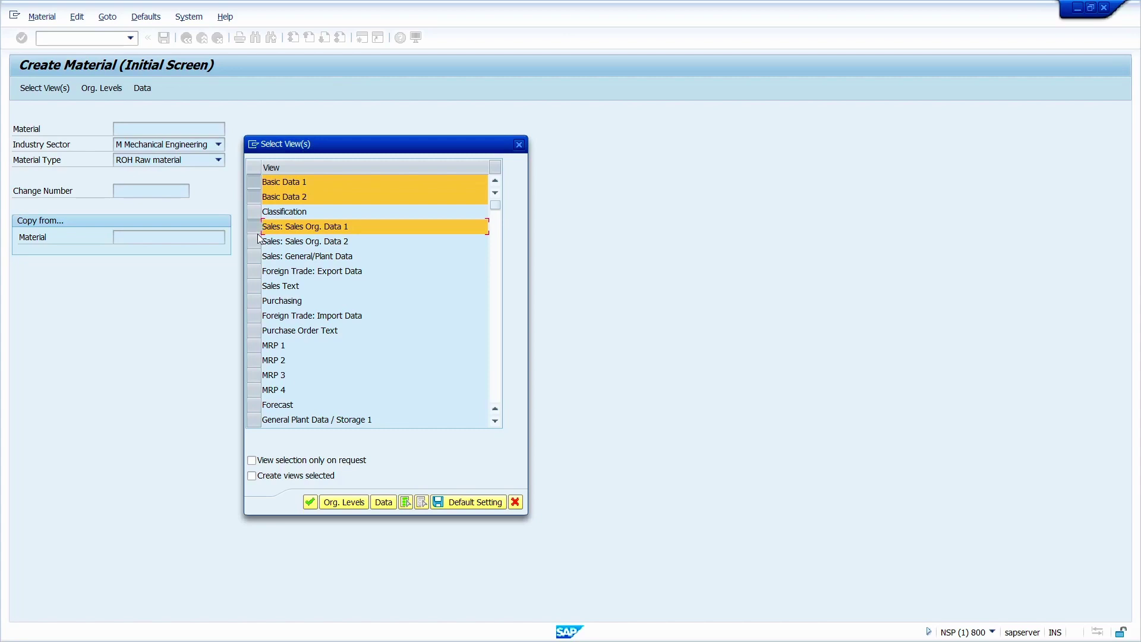
left_click(260, 242, "ctrl")
left_click(259, 256, "ctrl")
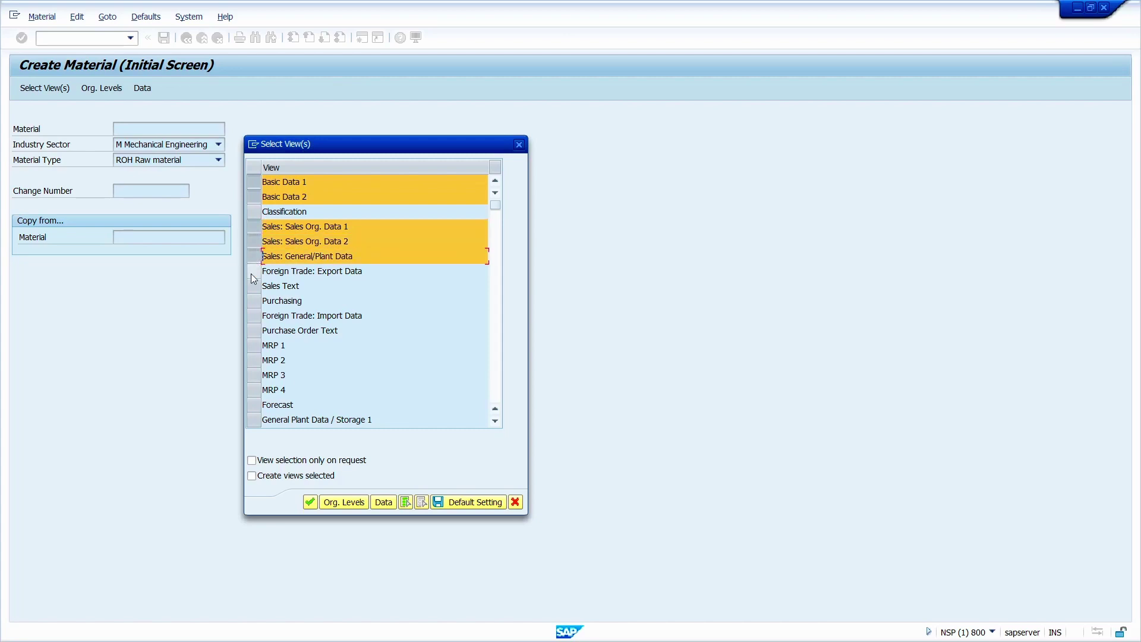
left_click(254, 273, "ctrl")
left_click(254, 286, "ctrl")
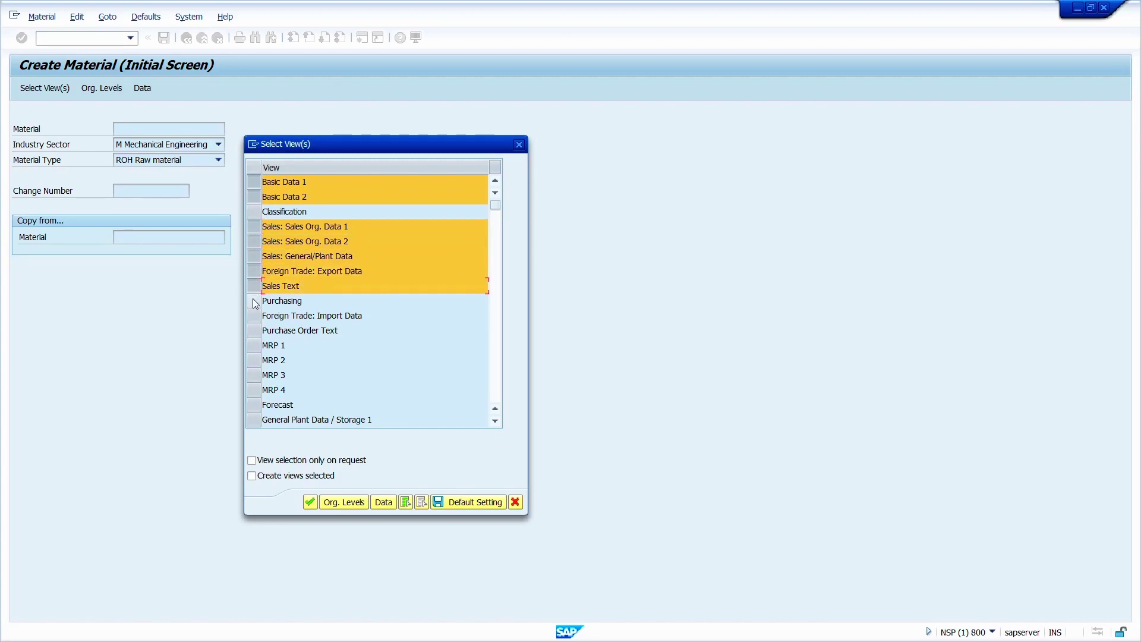
- Add the Purchasing, Foreign Trade: Import Data, Purchase Order Text and MRP 1 to 4 views to the selection
left_click(253, 302, "ctrl")
left_click(254, 316, "ctrl")
left_click(251, 332, "ctrl")
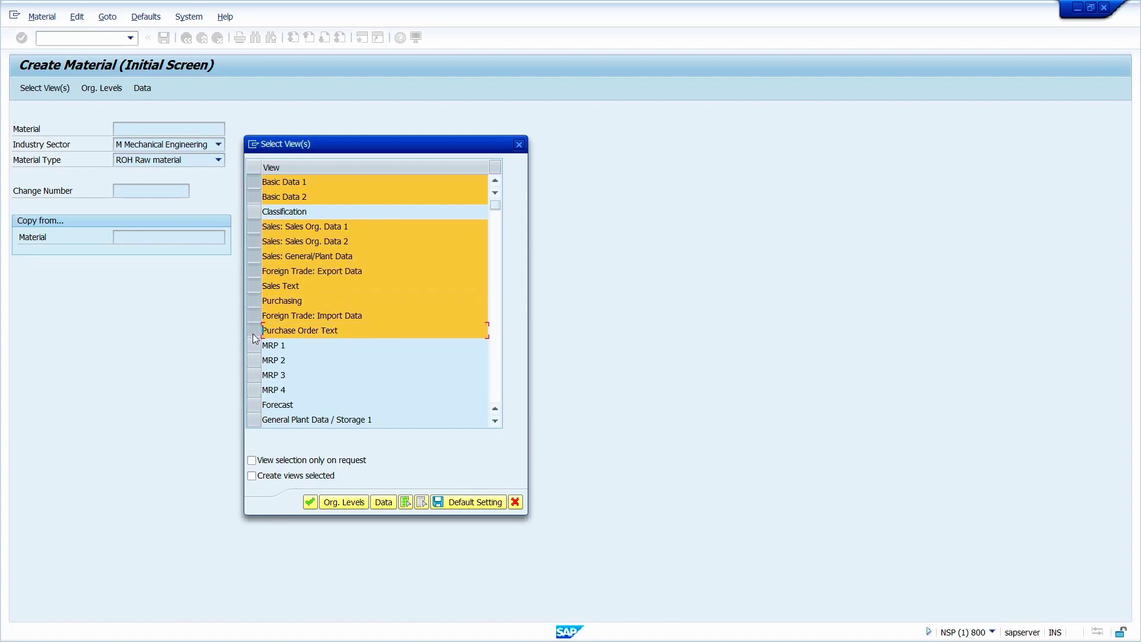
left_click(254, 349, "ctrl")
left_click(252, 362, "ctrl")
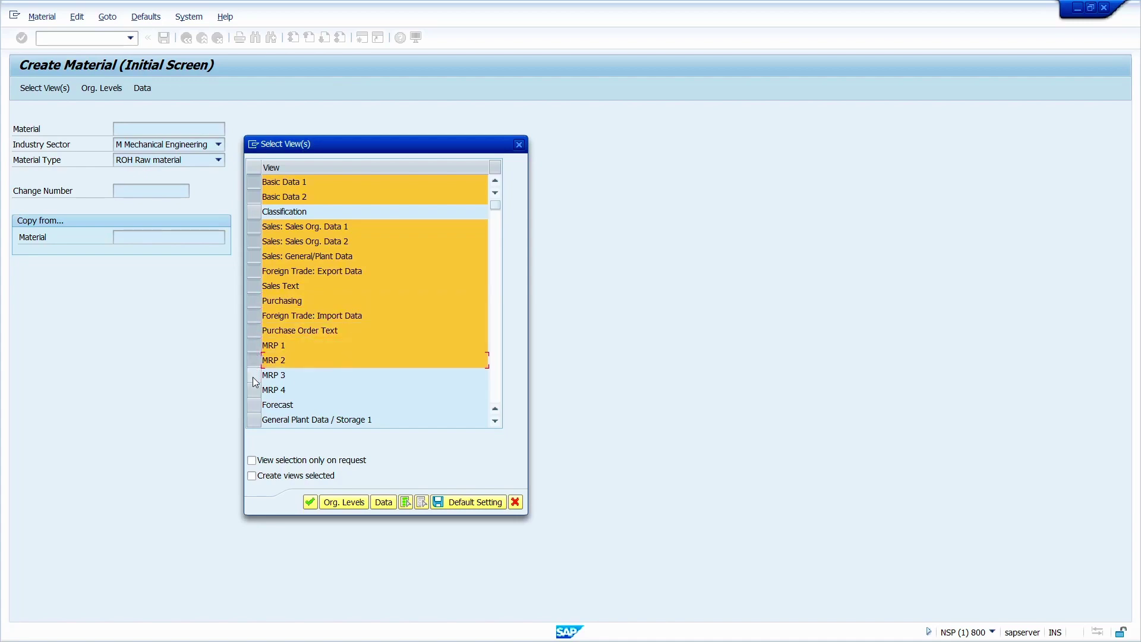
left_click(252, 376, "ctrl")
left_click(252, 388, "ctrl")
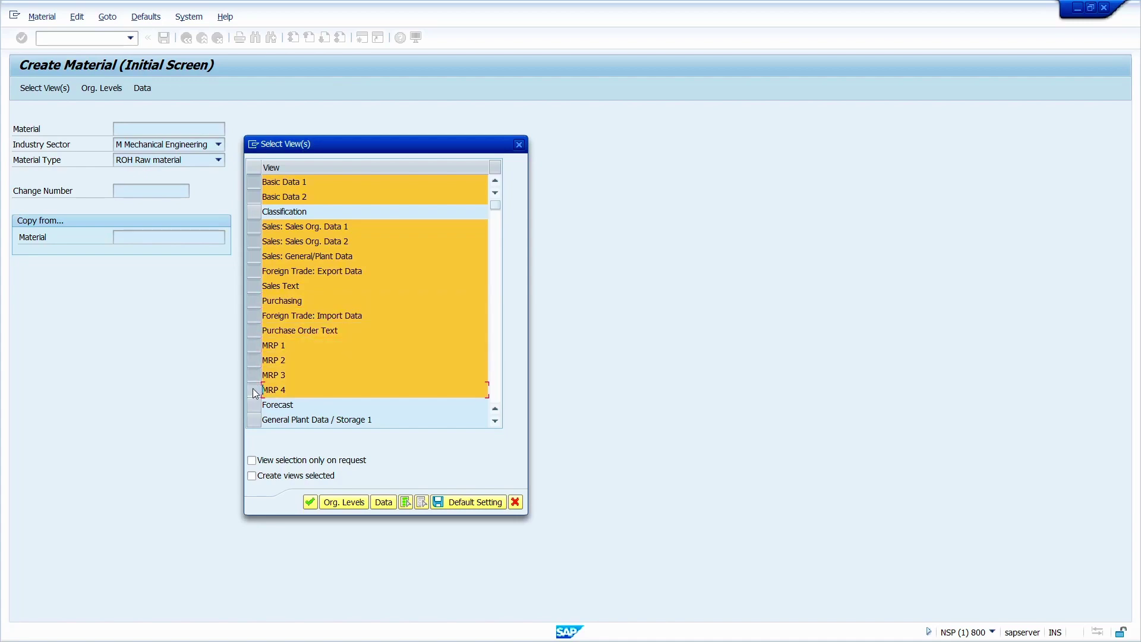
- Add General Plant Data / Storage 1 and 2, Quality Management, Accounting 1 and 2, and Costing 1 and 2 to the selection
left_click(257, 421, "ctrl")
scroll(257, 416, "down", 5)
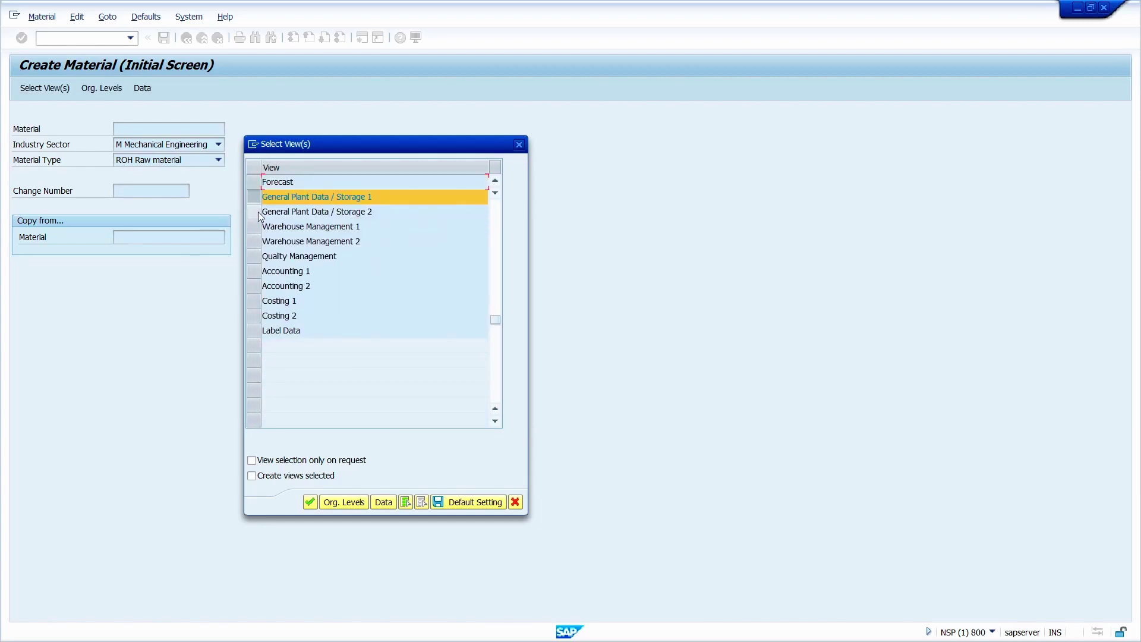
left_click(255, 212, "ctrl")
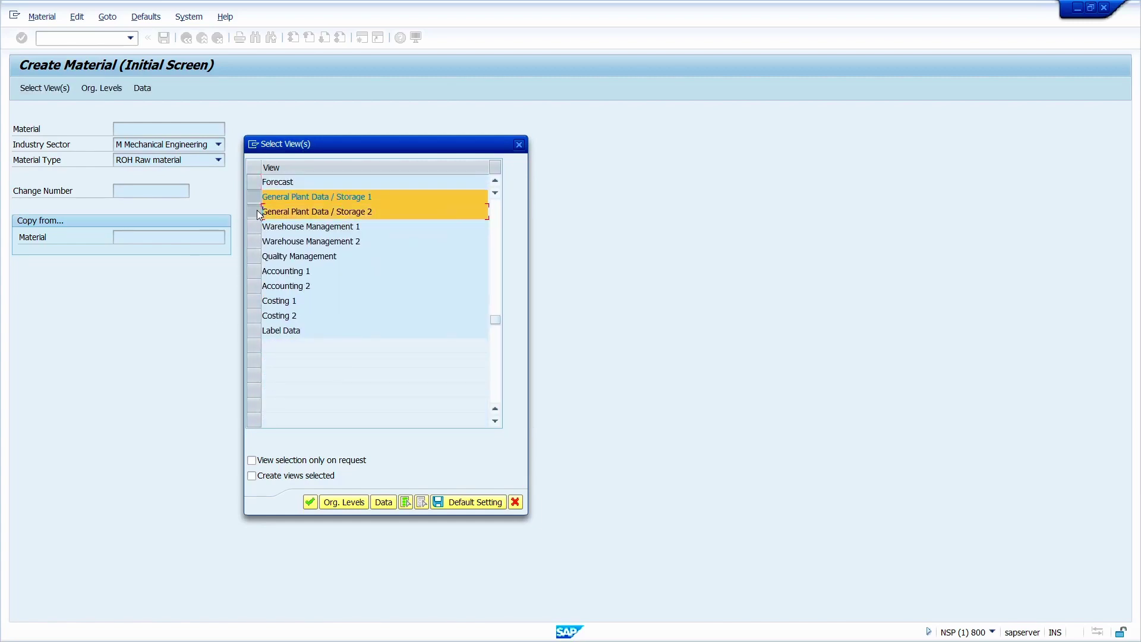
left_click(255, 258, "ctrl")
left_click(256, 272, "ctrl")
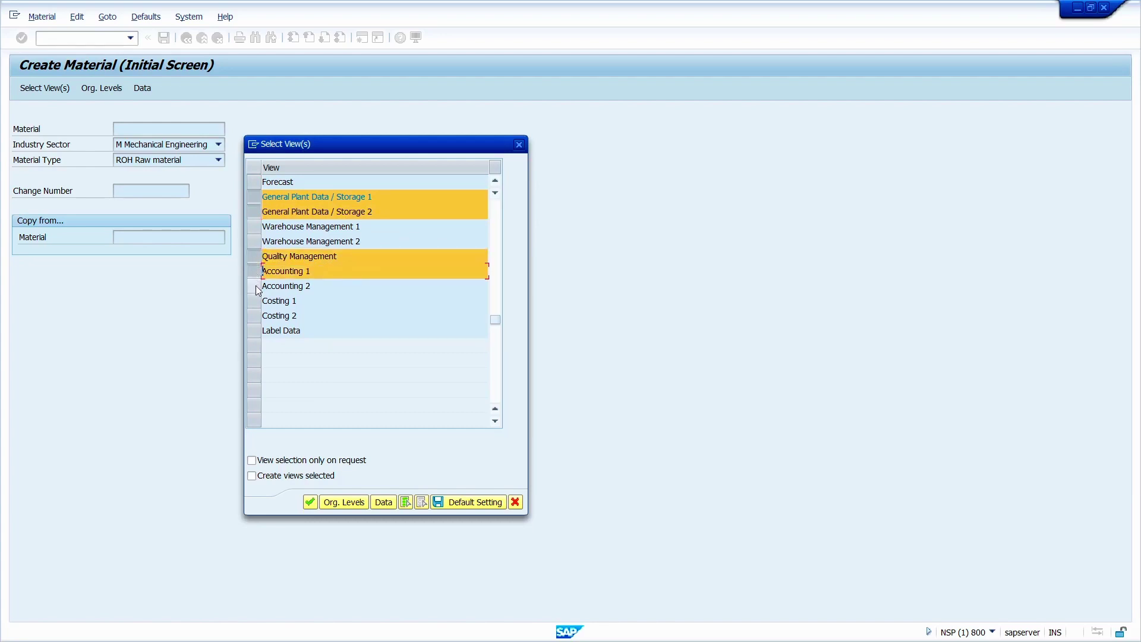
left_click(256, 287, "ctrl")
left_click(257, 301, "ctrl")
left_click(255, 316, "ctrl")
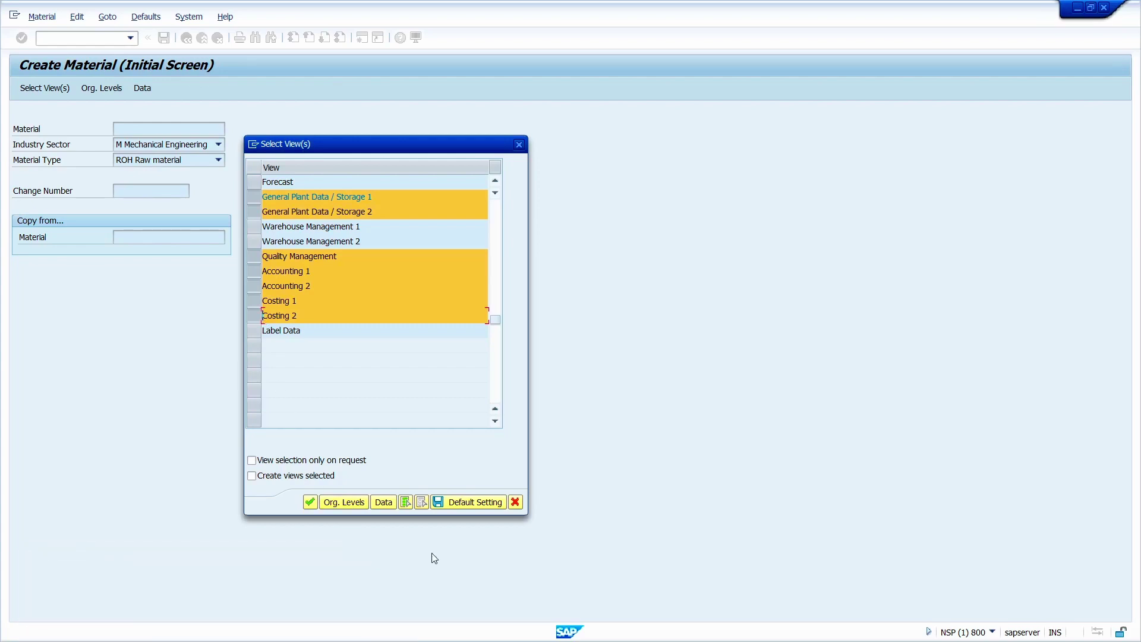
- Save the selected views as the default setting and restart mm01 to check the view selection
left_click(471, 503)
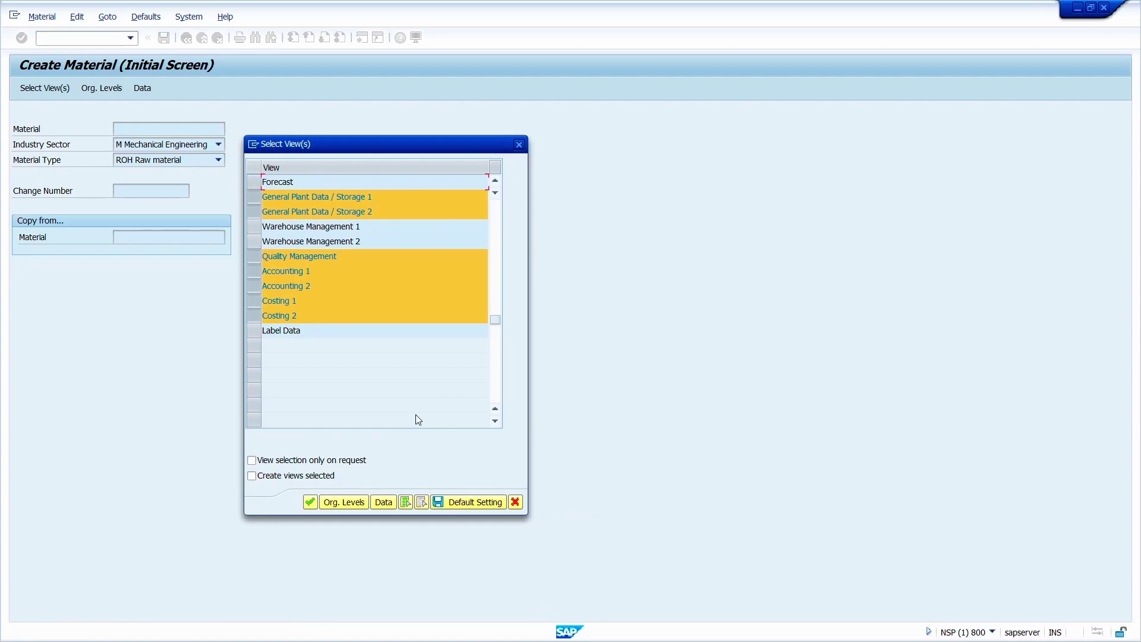
left_click(512, 504)
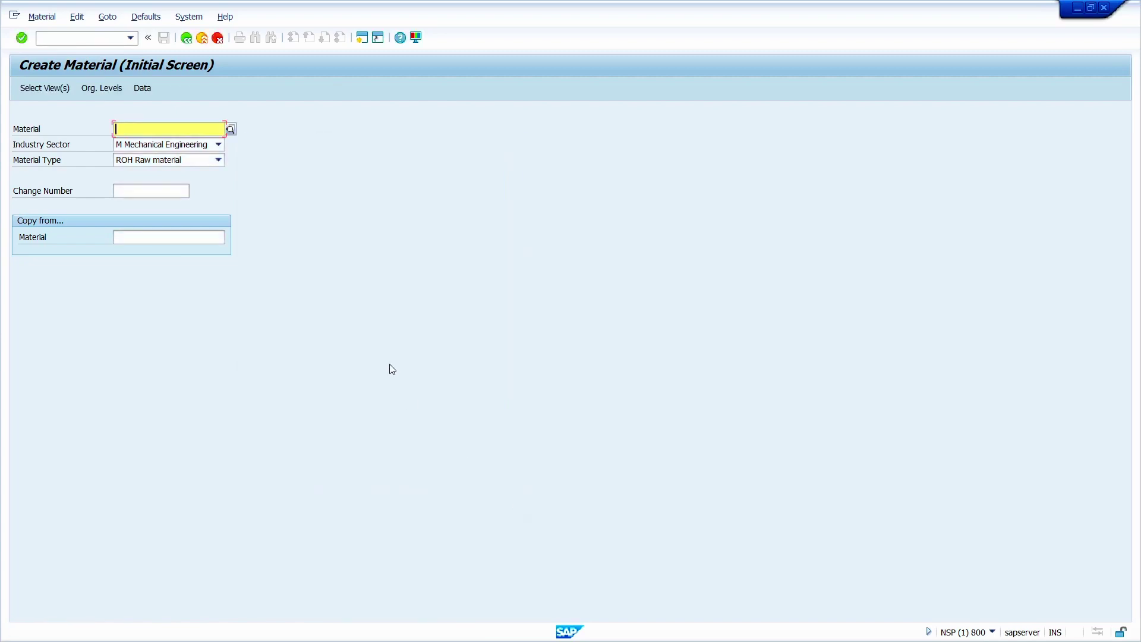
left_click(188, 40)
type("mm01")
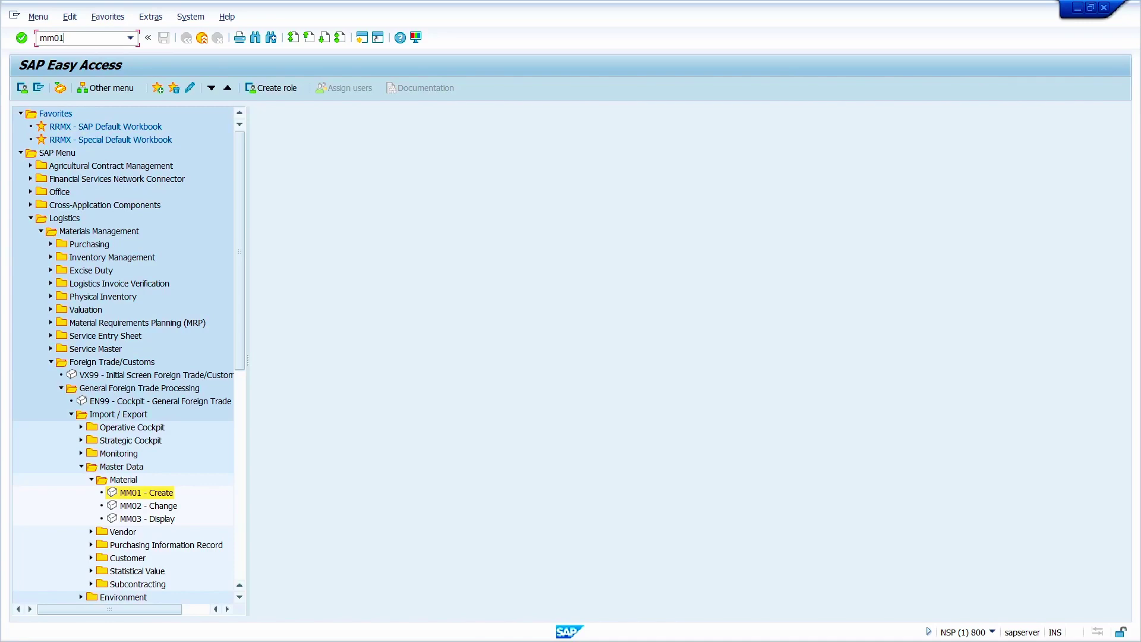
key("Return")
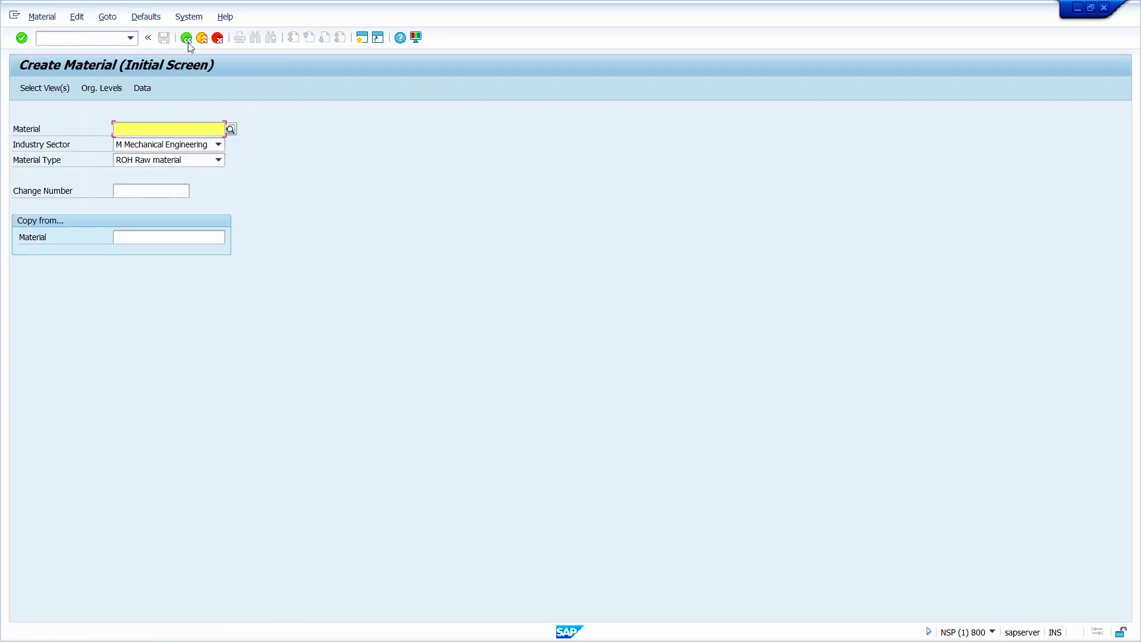
key("Return")
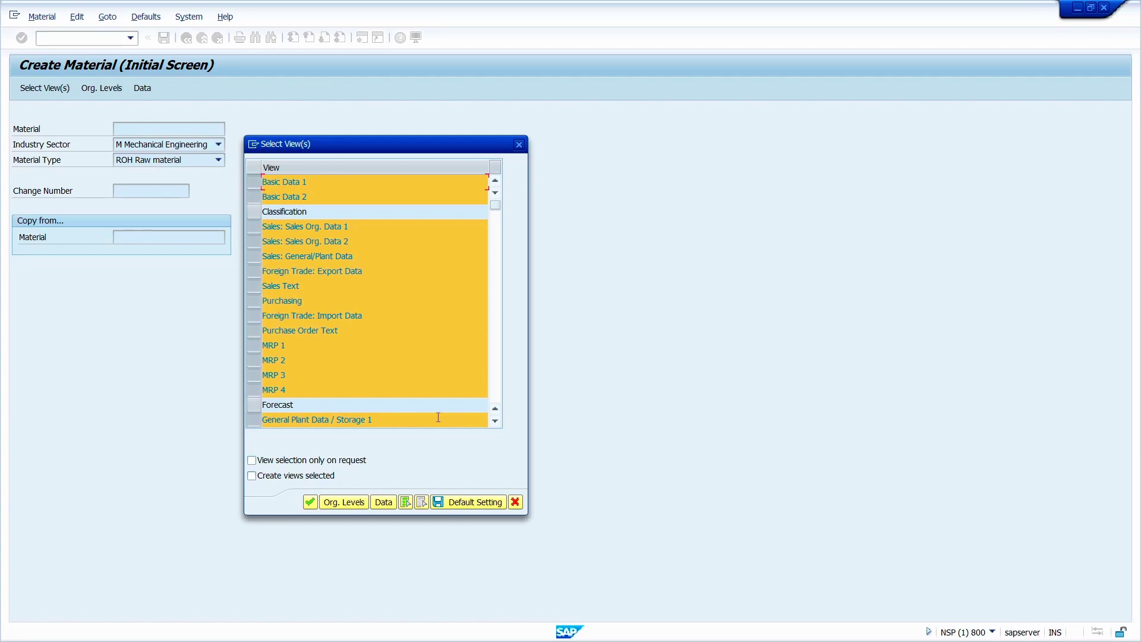
- Turn on View selection only on request, continue to the organizational levels and leave the transaction
left_click(272, 462)
left_click(310, 501)
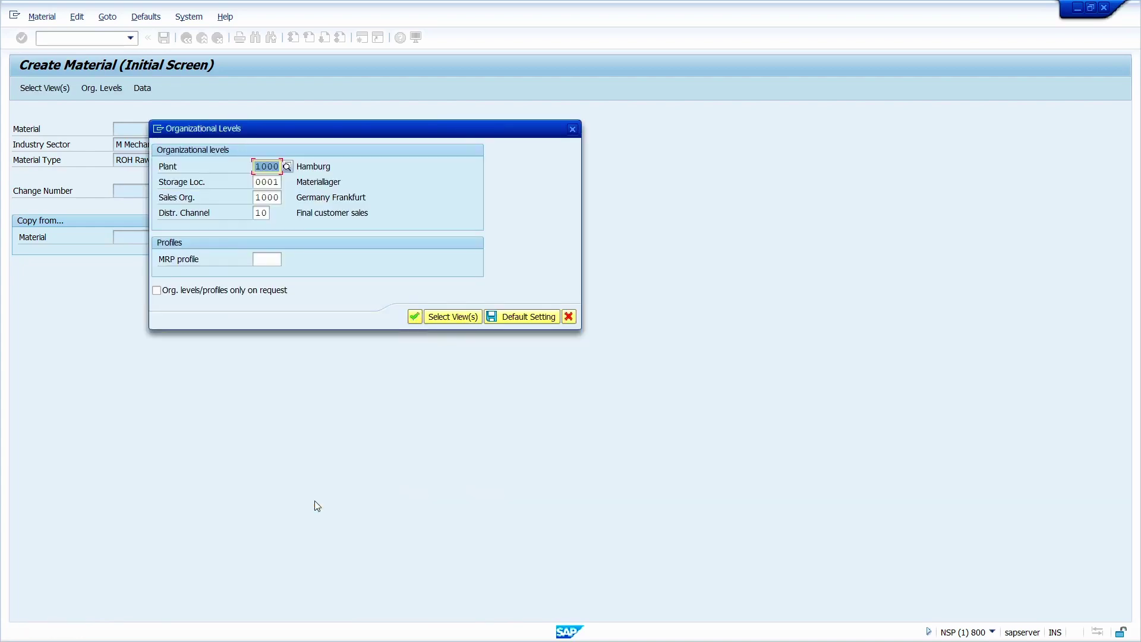
left_click(569, 317)
key("F3")
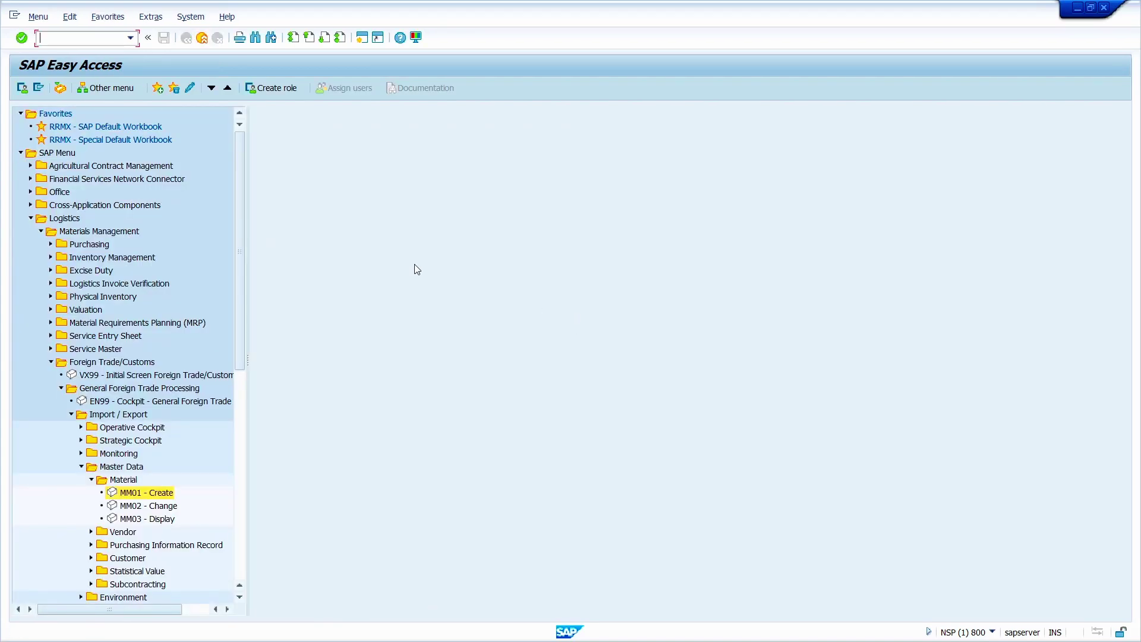
- Restart mm01, continue to the organizational levels and return from there to the view selection
type("mm01")
key("Return")
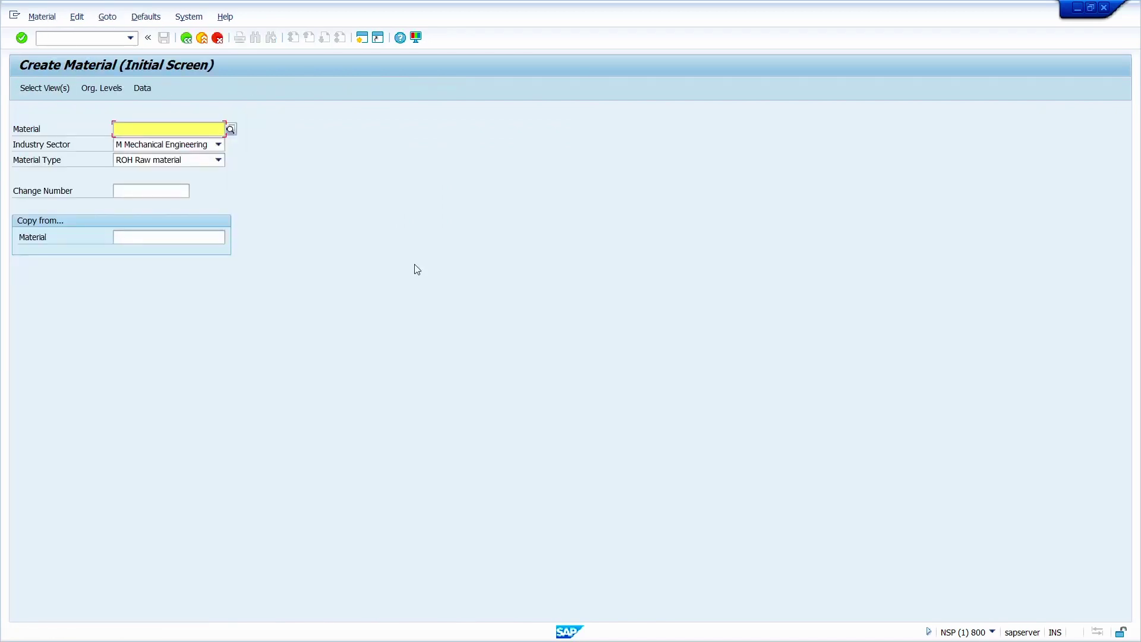
key("Return")
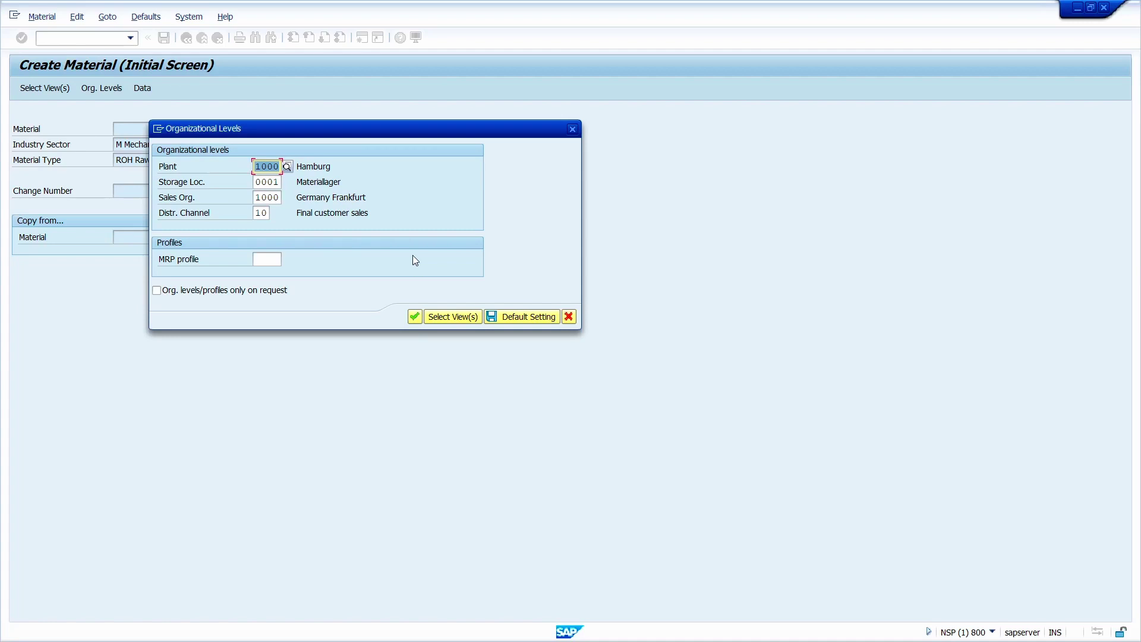
left_click(462, 321)
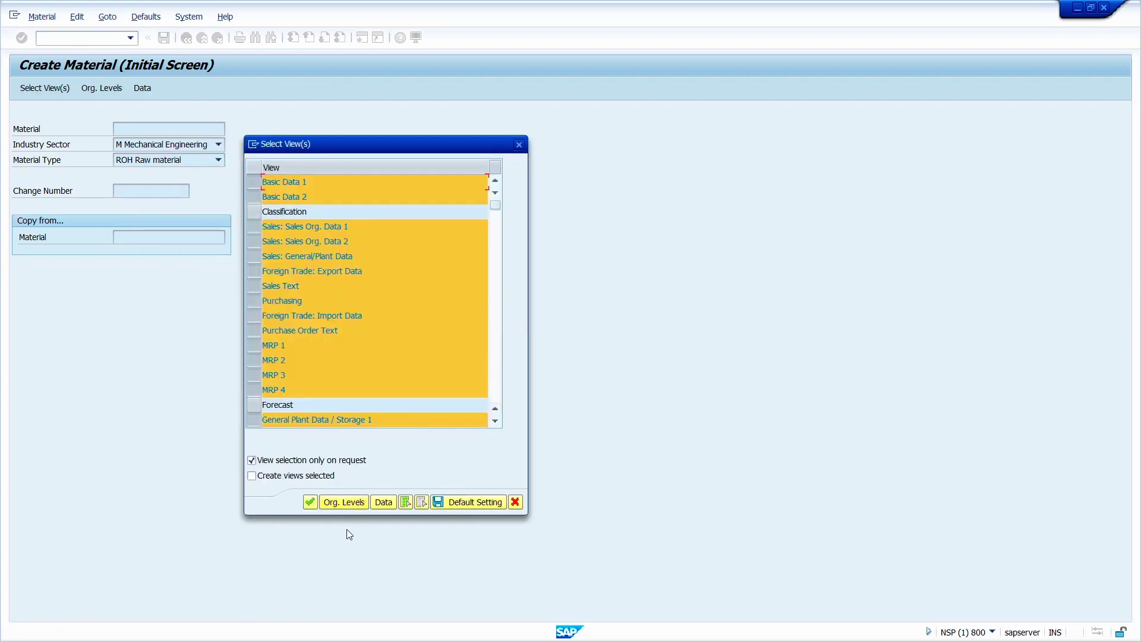
- Turn on Org. levels/profiles only on request, turn off View selection only on request, and continue to the material's Basic Data 1 view
left_click(344, 503)
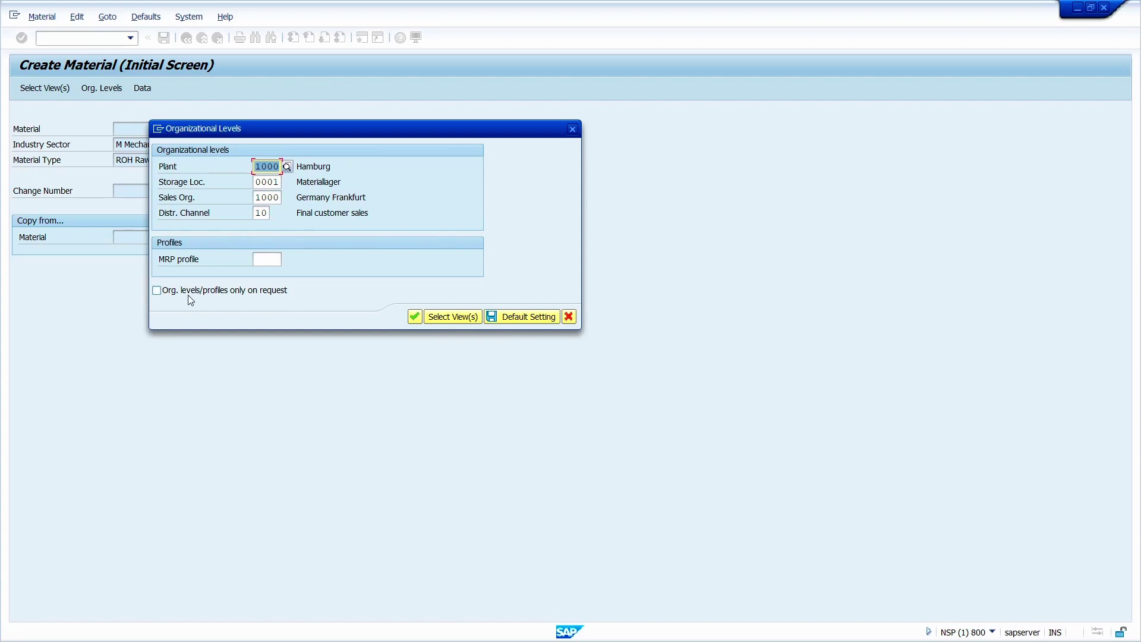
left_click(220, 297)
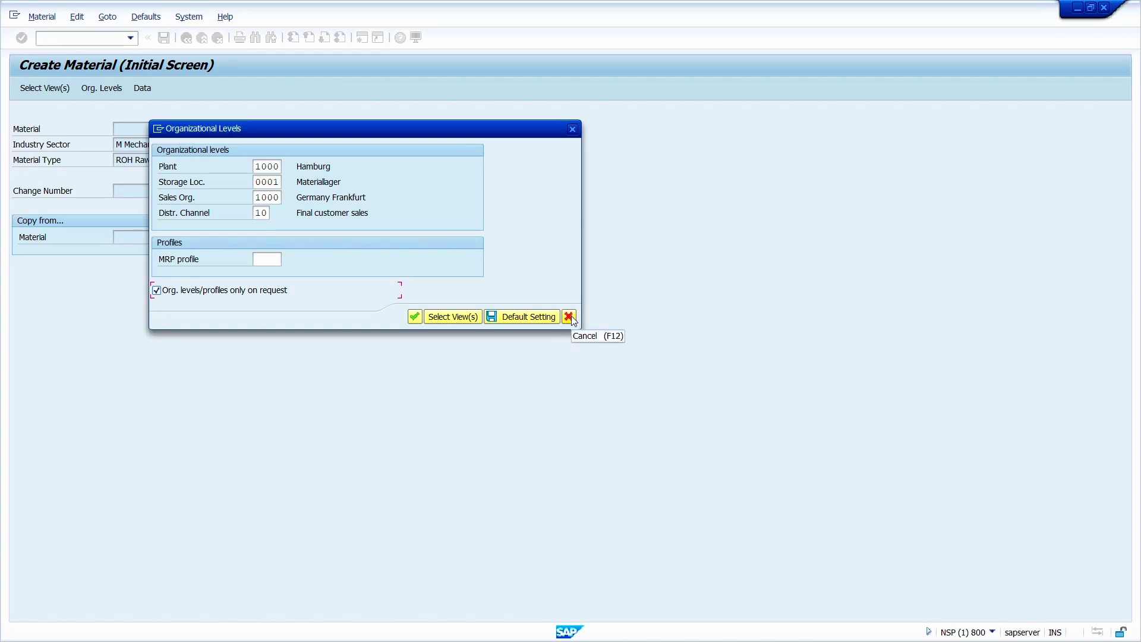
left_click(454, 317)
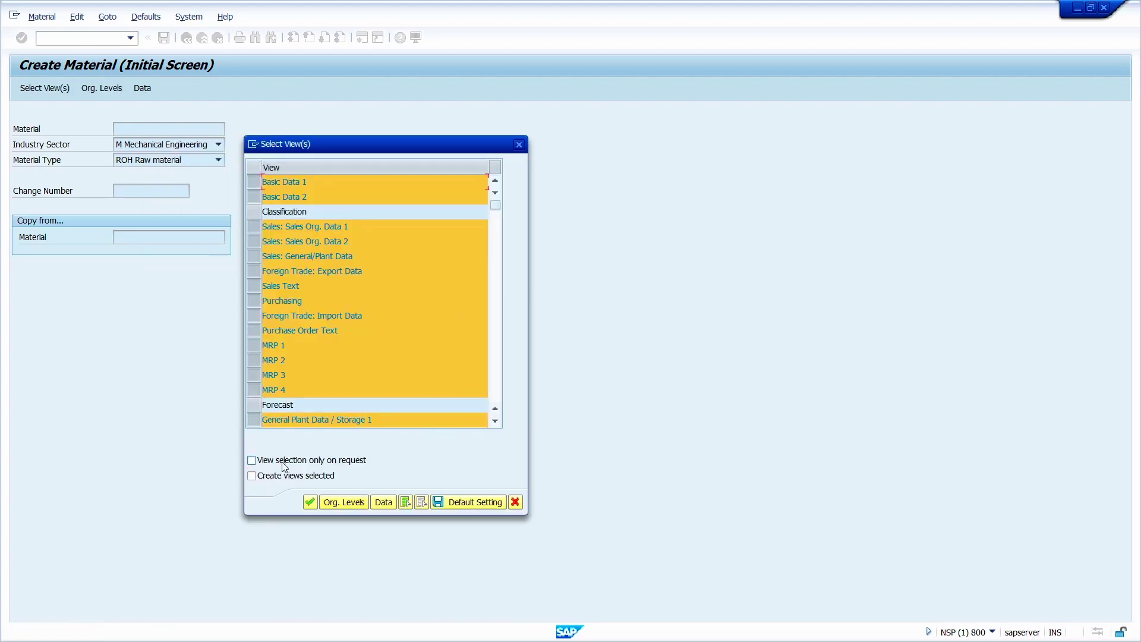
left_click(308, 502)
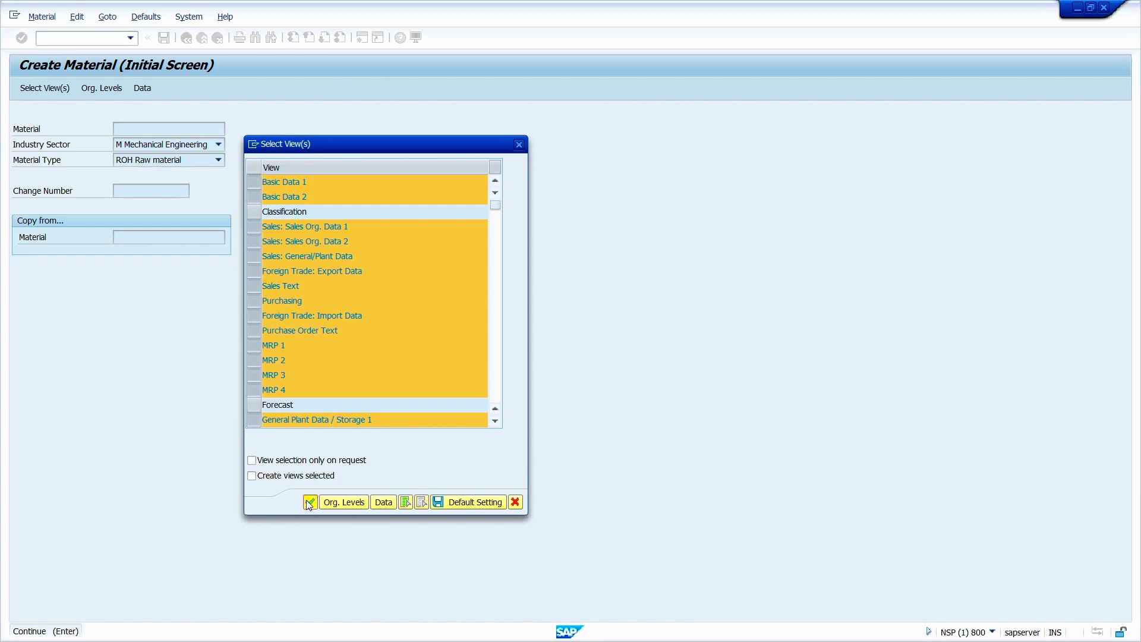
left_click(102, 37)
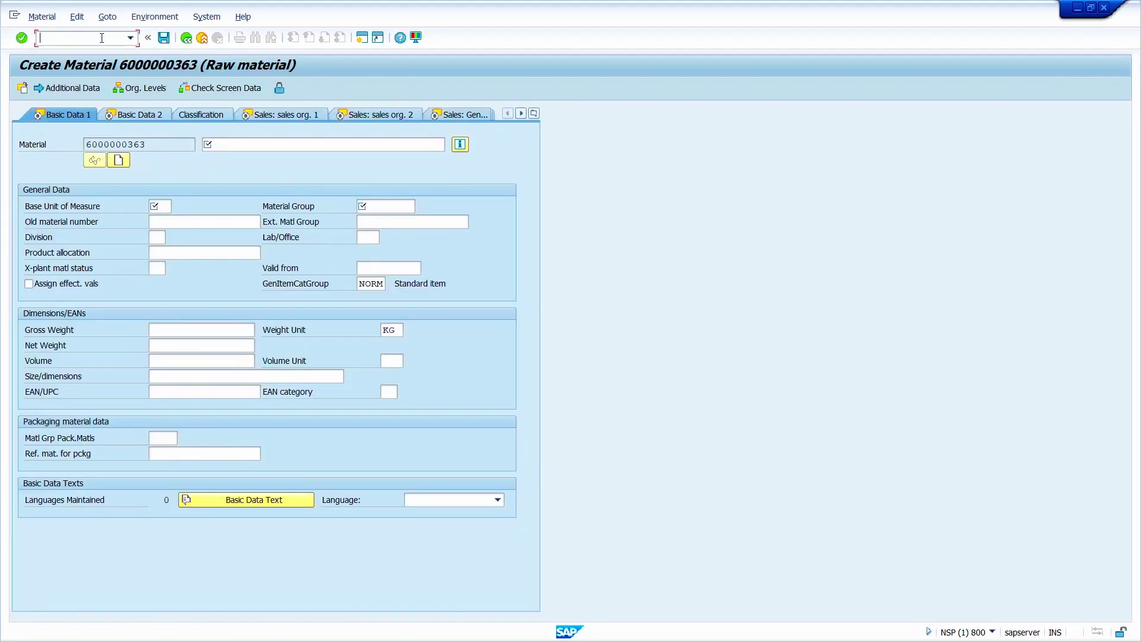
- Restart mm01, accept the preselected views to reach the material's Basic Data 1 view, and leave the transaction
type("/n")
key("Return")
type("mm")
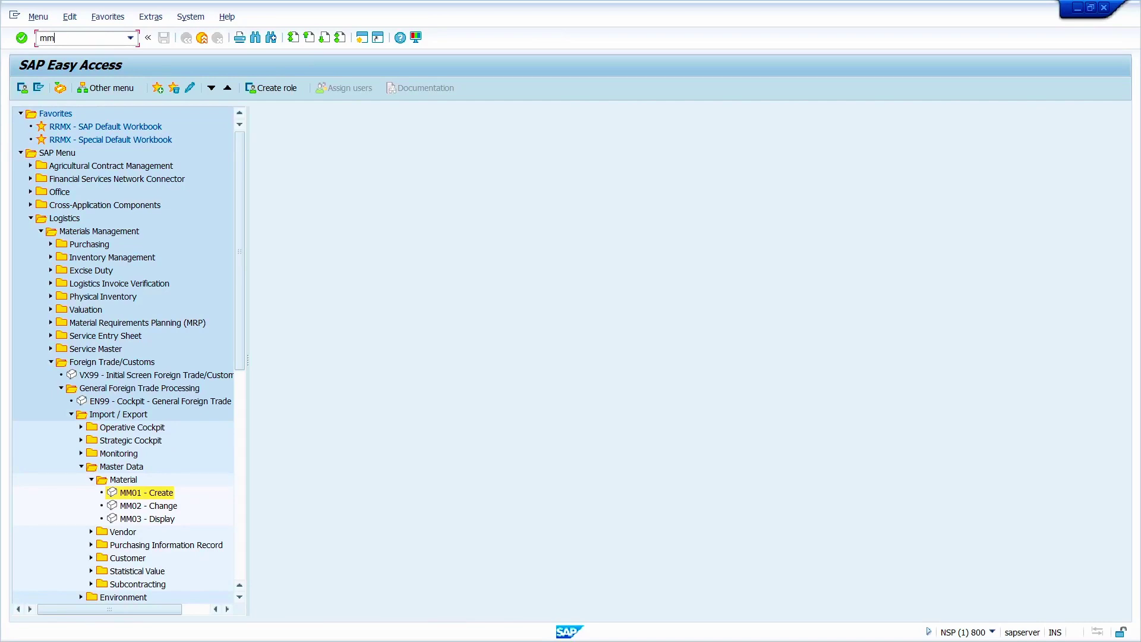
type("01")
key("Return")
key("Return")
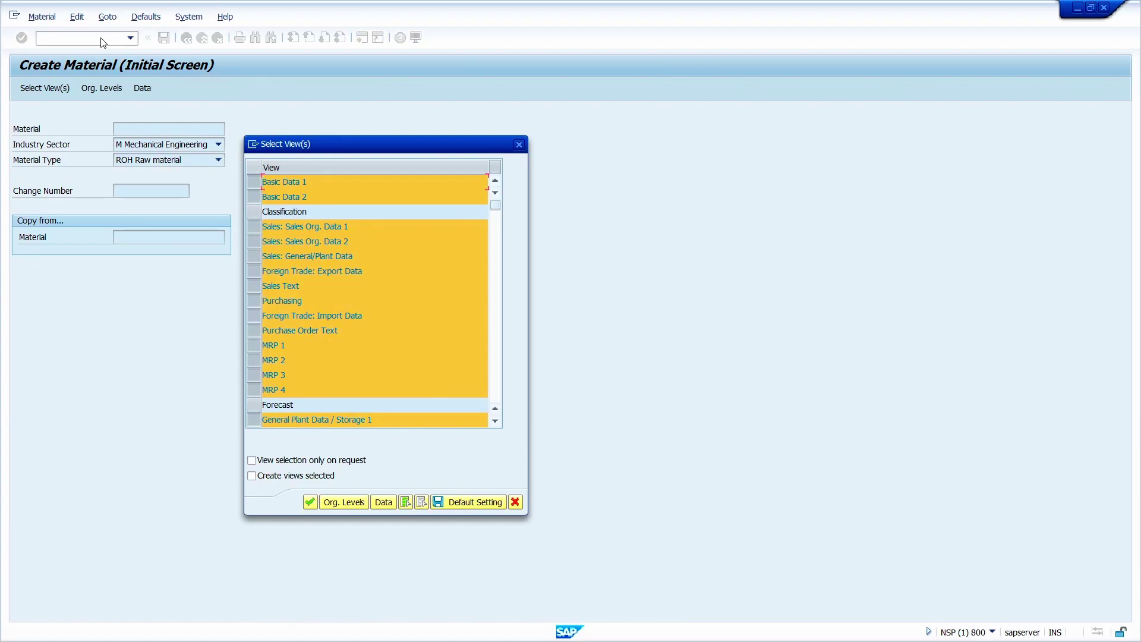
key("Return")
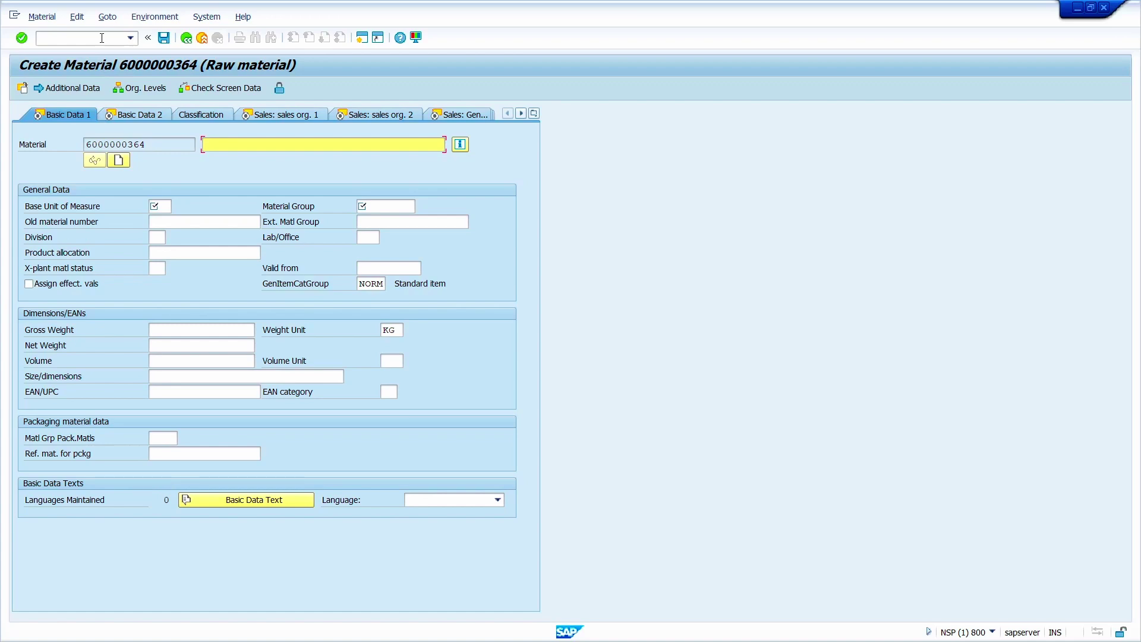
key("Return")
left_click(104, 37)
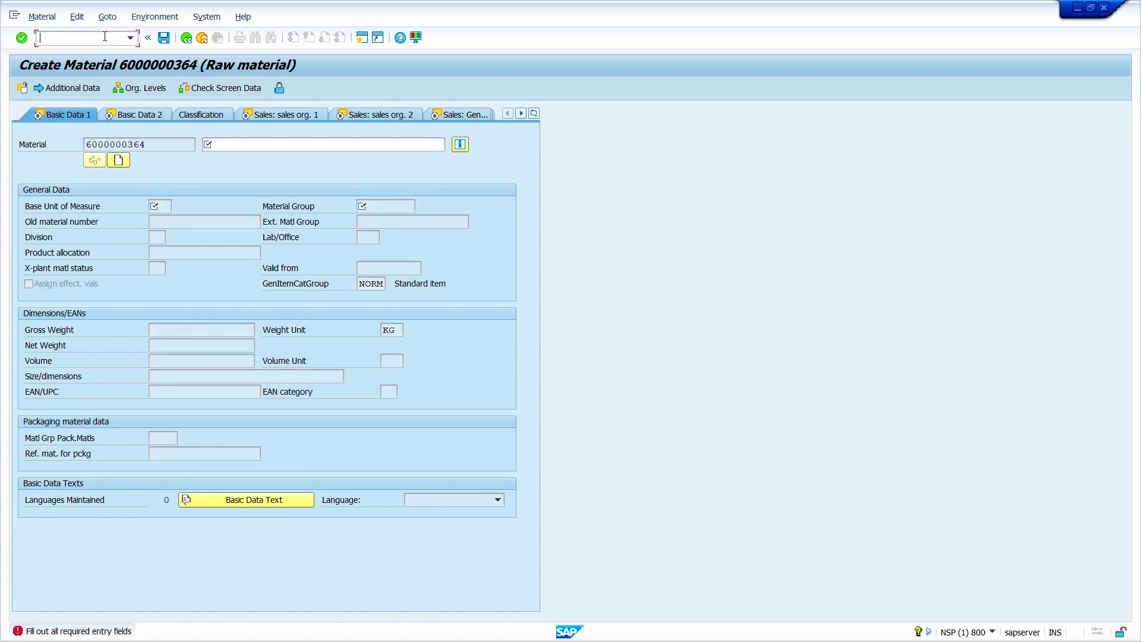
type("/n")
key("Return")
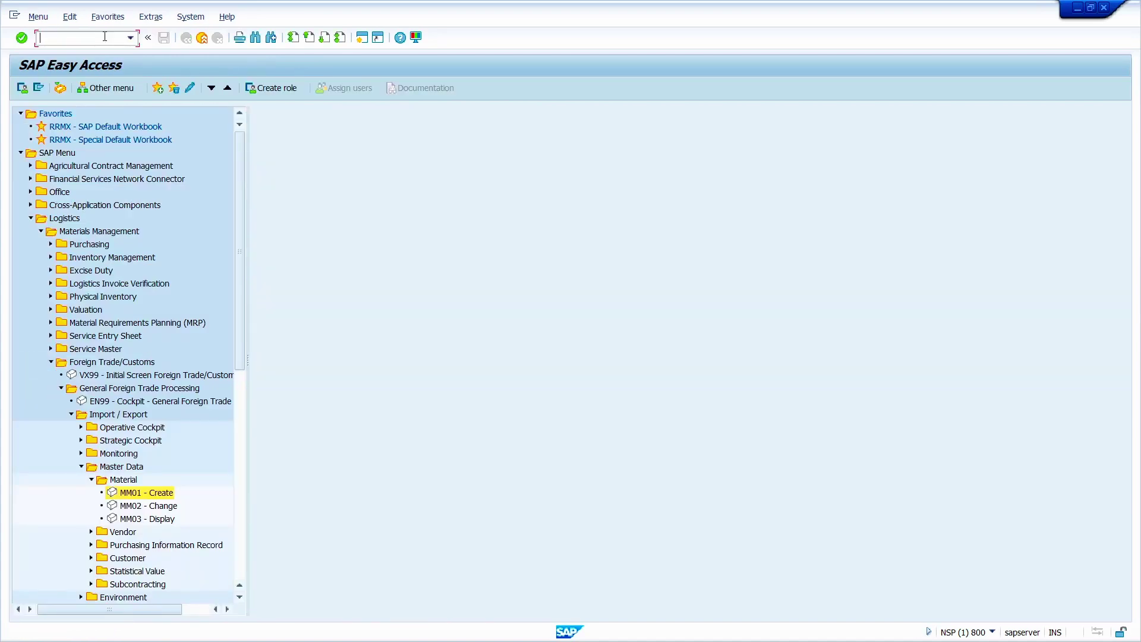
- Run mm01, turn on View selection only on request, switch to the organizational levels and leave the transaction from there
type("mm01")
key("Return")
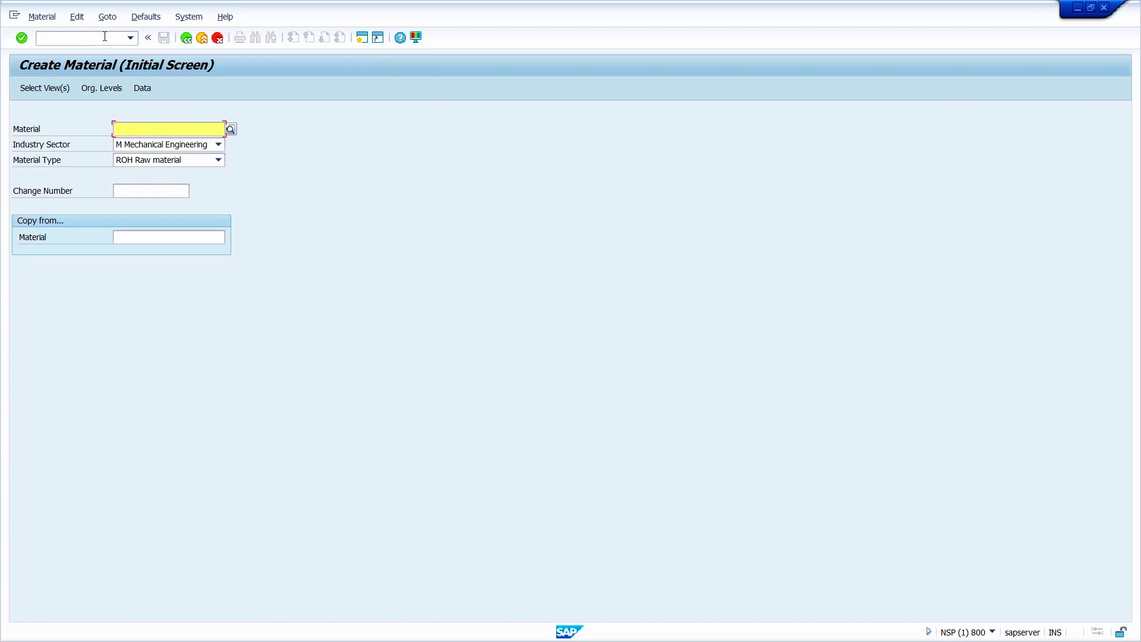
key("Return")
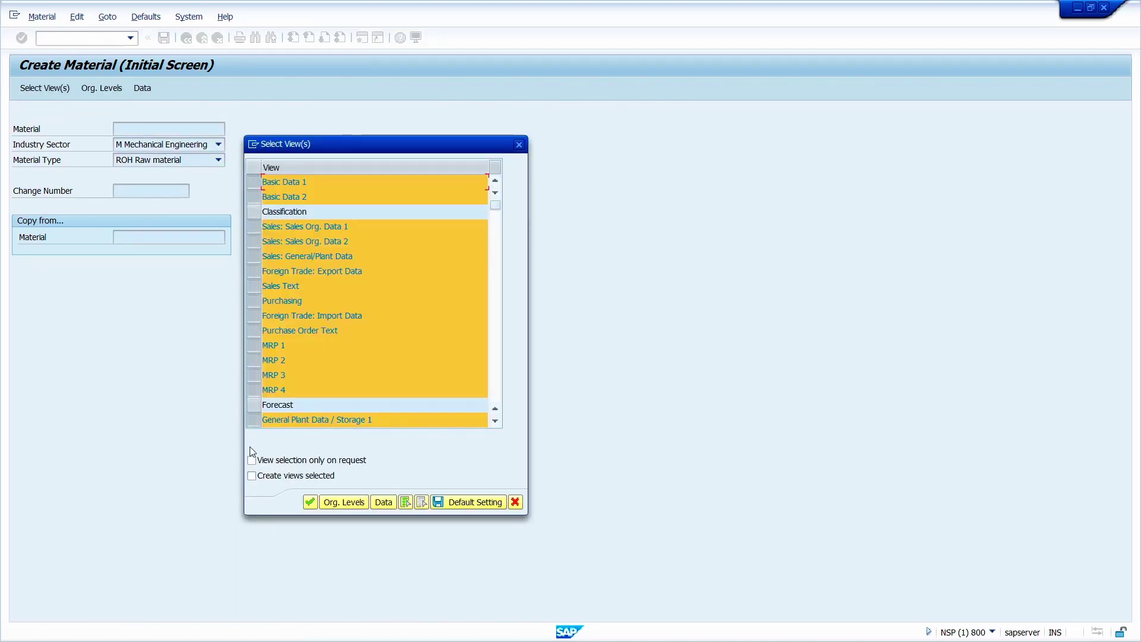
left_click(283, 467)
left_click(346, 506)
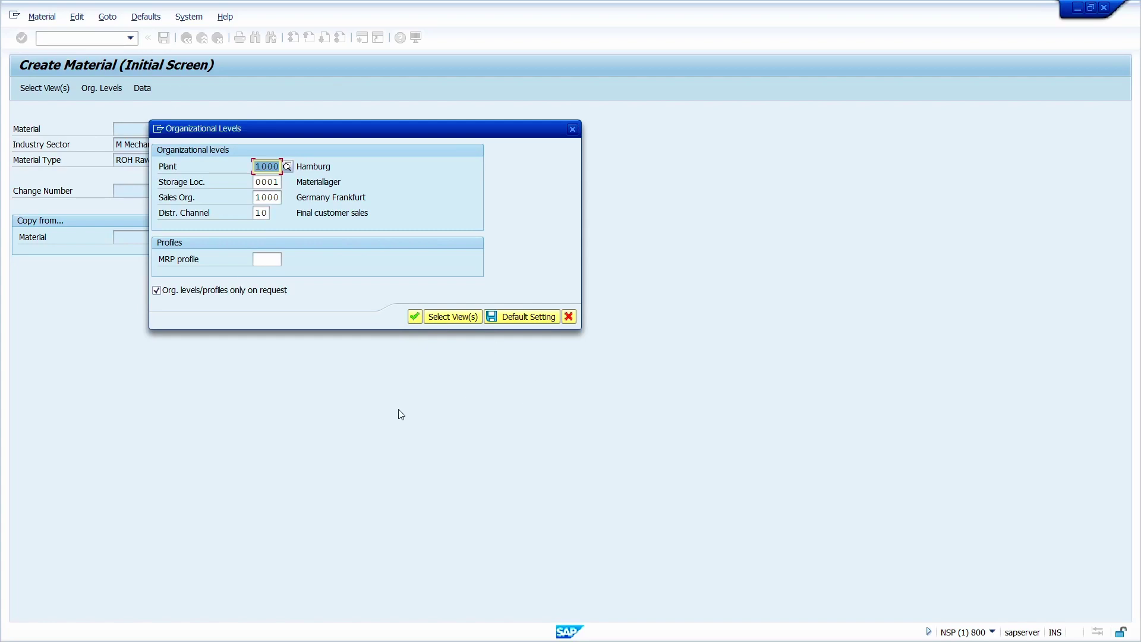
left_click(570, 319)
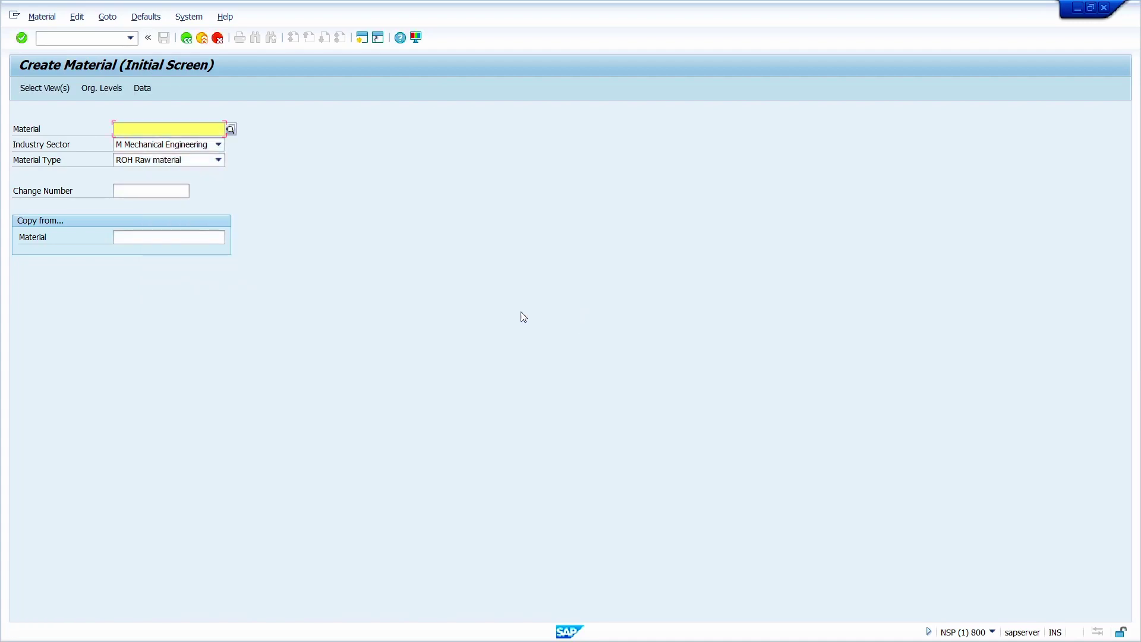
left_click(199, 38)
- Run mm01, continue from the initial screen directly to Basic Data 1 and leave the transaction
type("mm01")
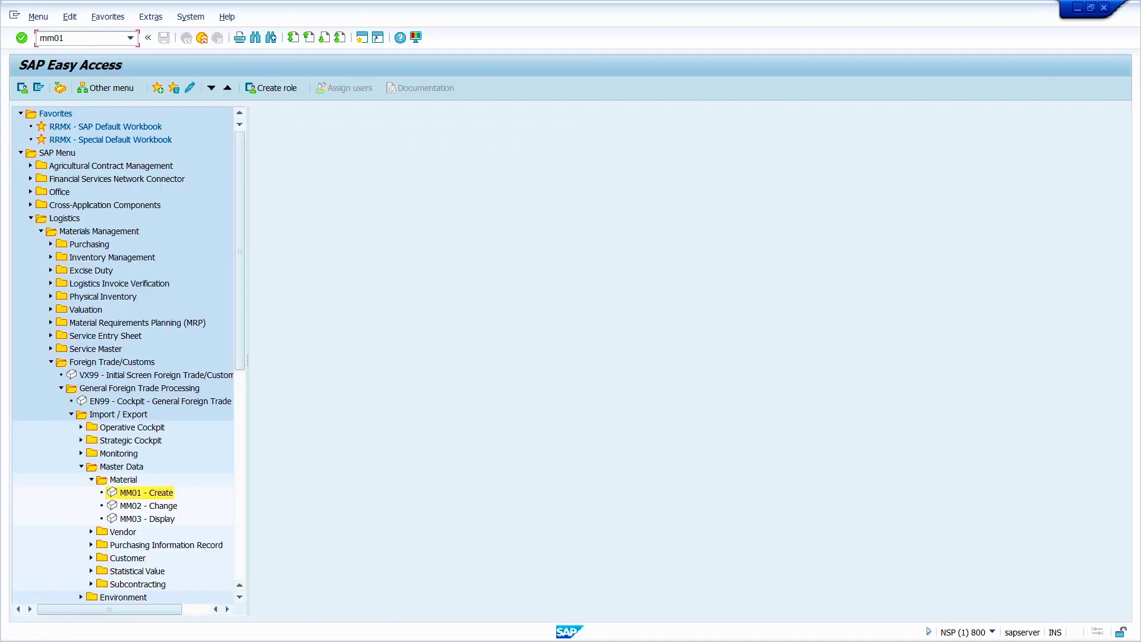
key("Return")
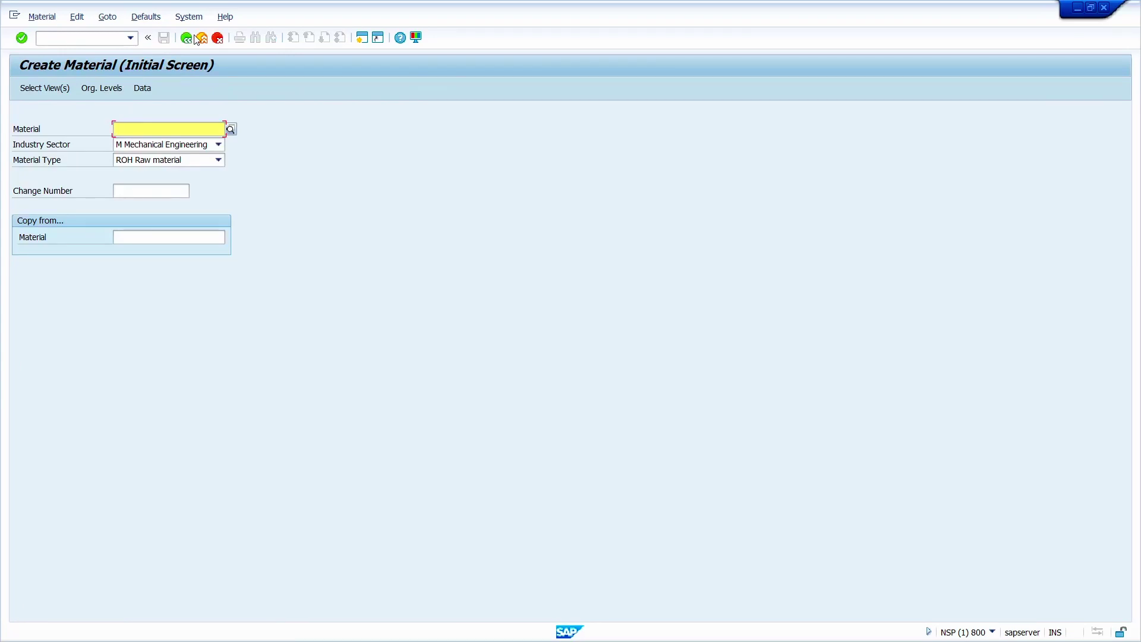
key("Return")
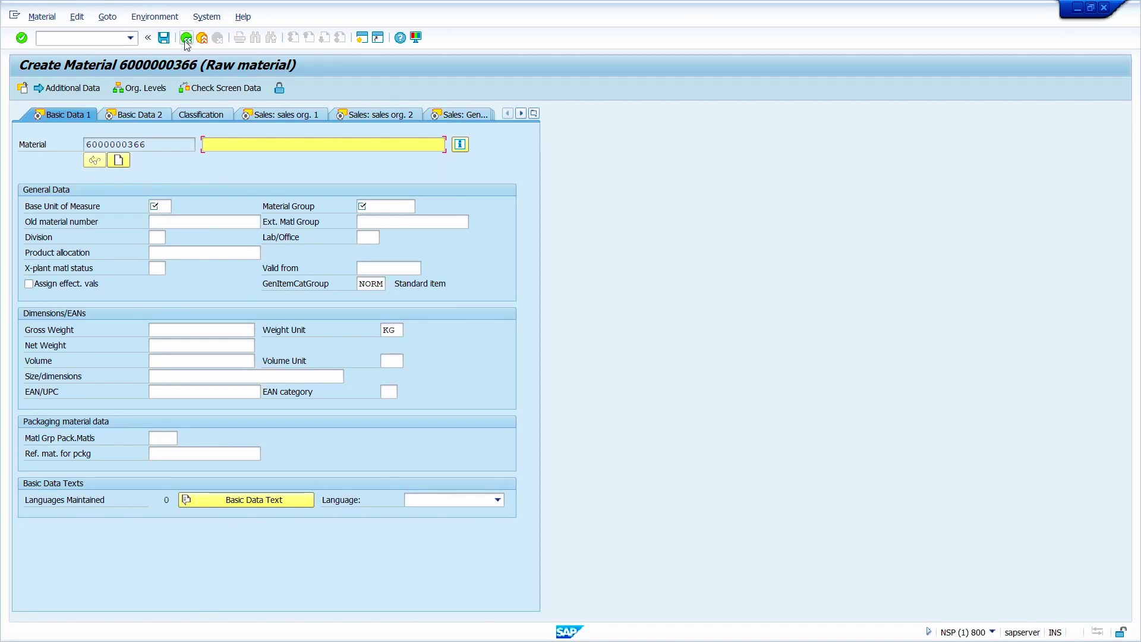
left_click(101, 42)
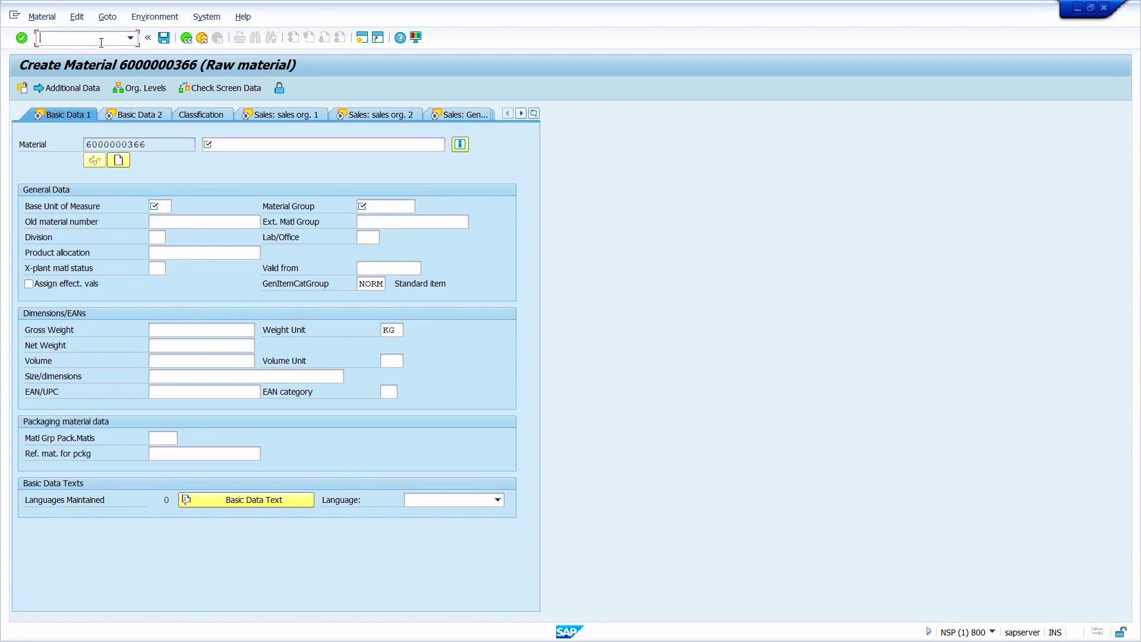
type("/n")
key("Return")
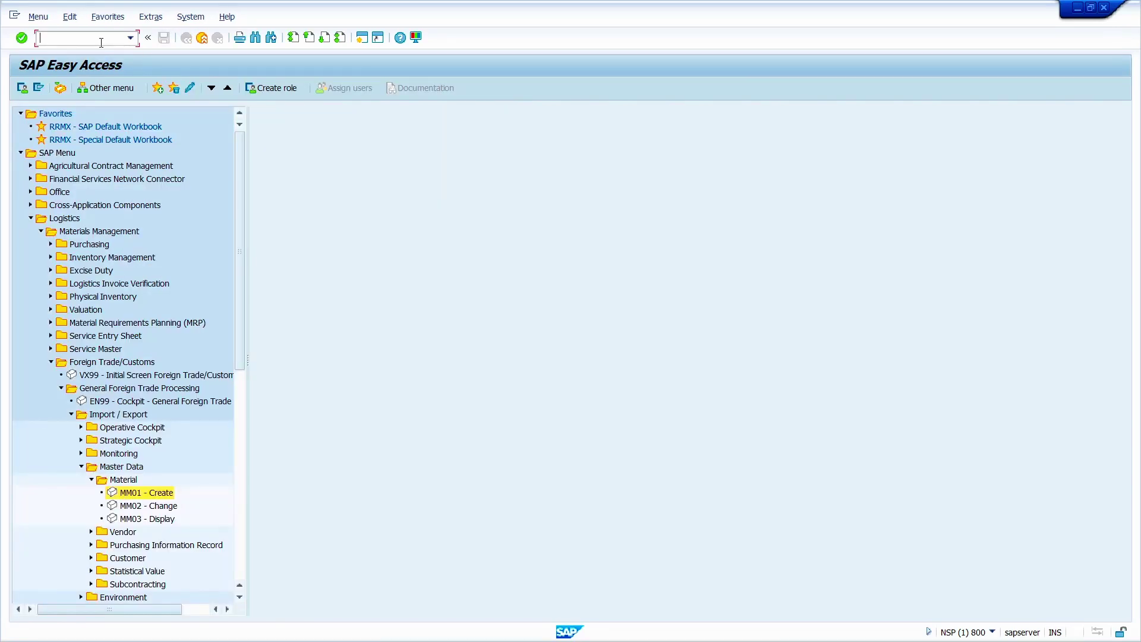
- In mm01, turn off View selection only on request and try to turn off Org. levels/profiles only on request, cancelling the organizational levels
type("mm01")
key("Return")
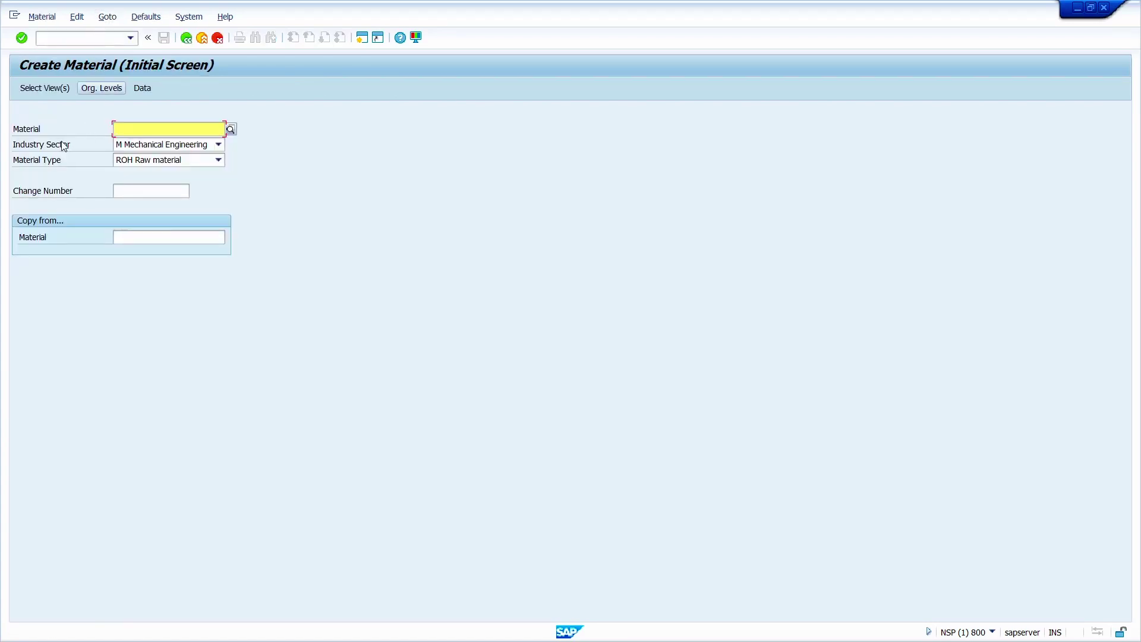
left_click(40, 87)
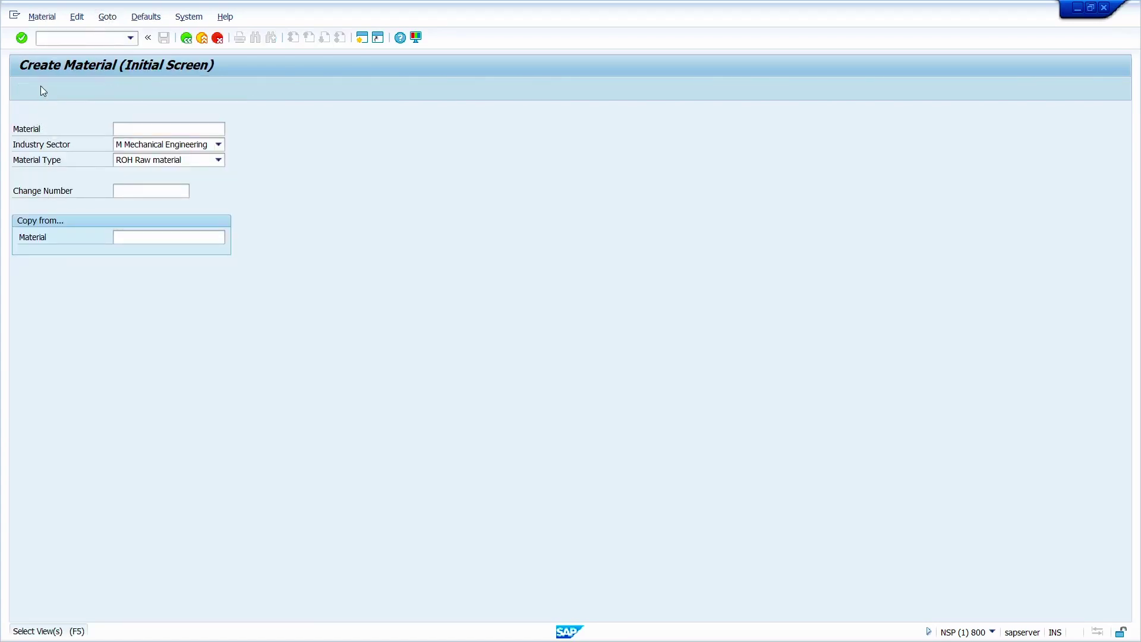
left_click(294, 461)
left_click(344, 503)
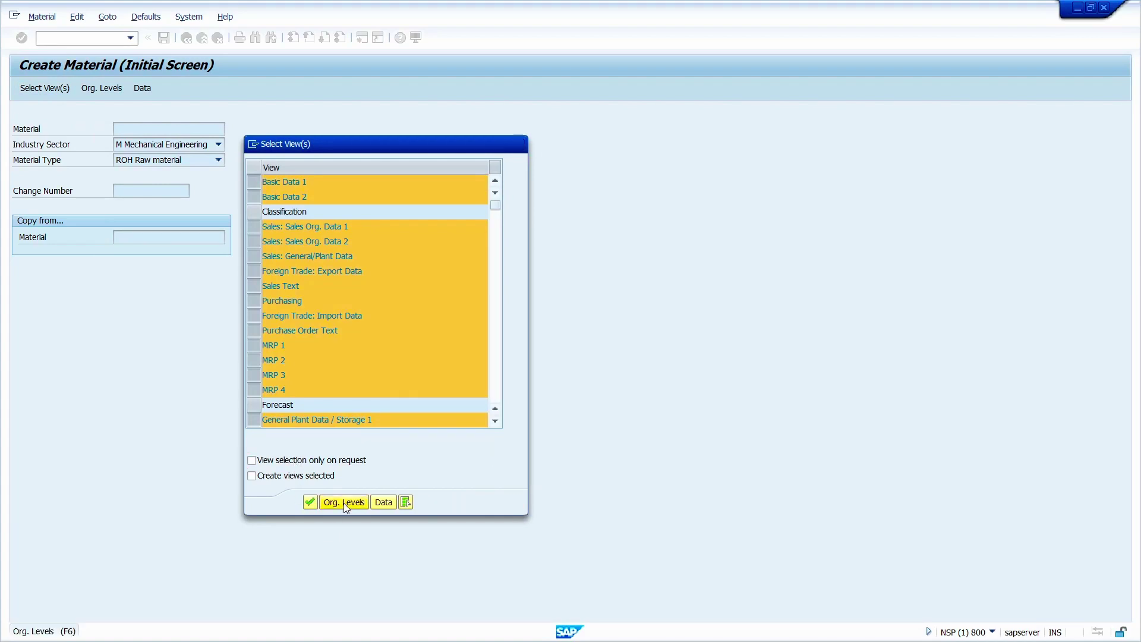
left_click(208, 295)
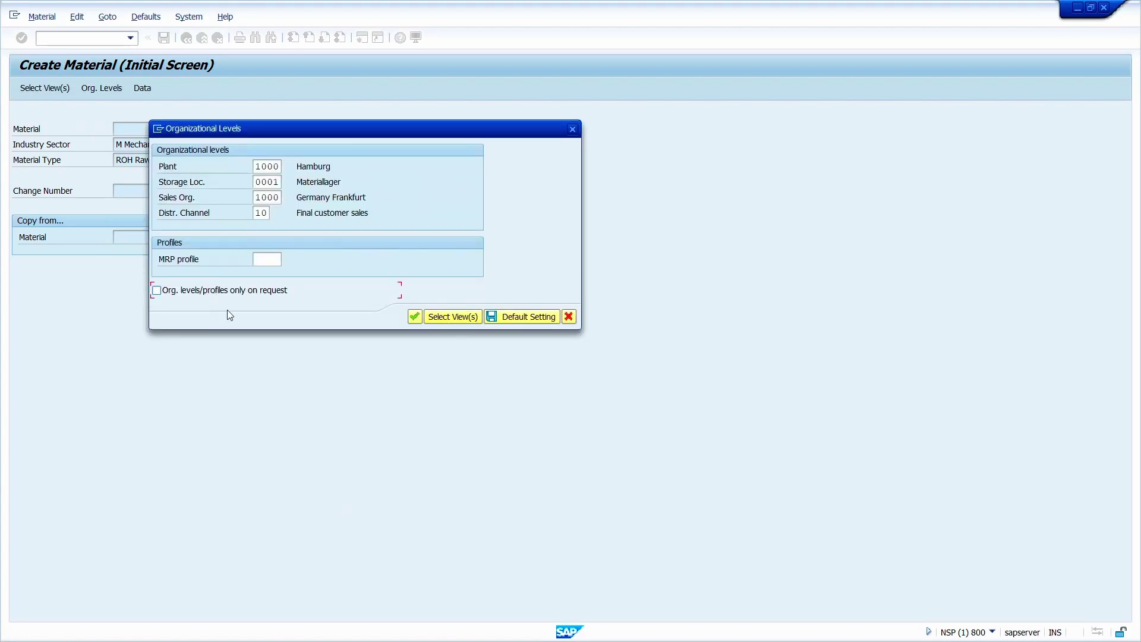
left_click(569, 316)
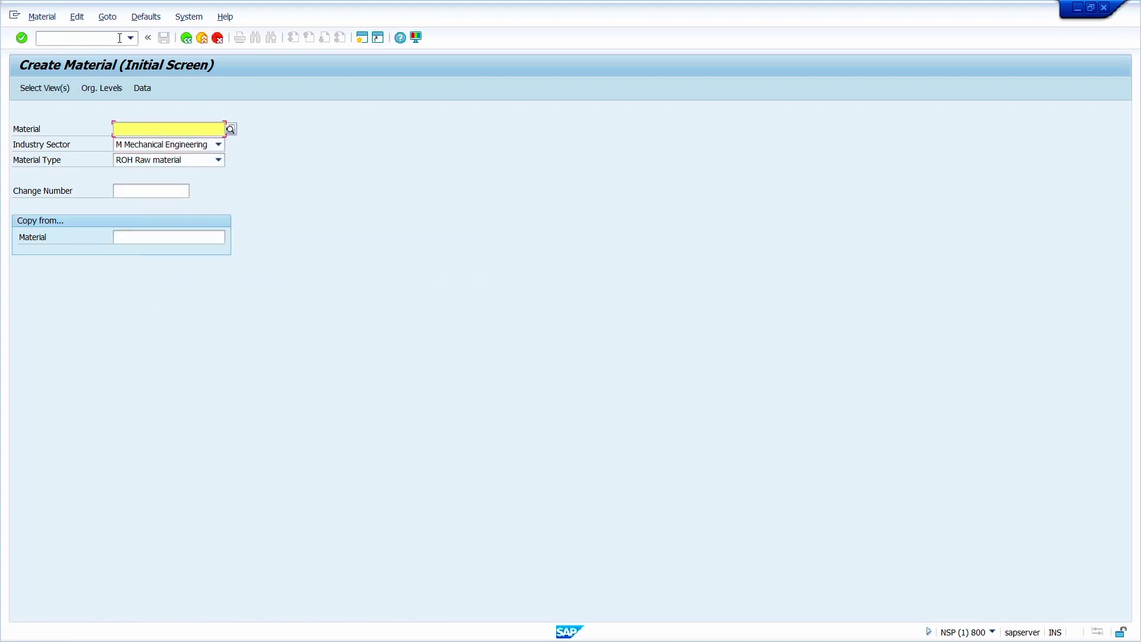
left_click(186, 38)
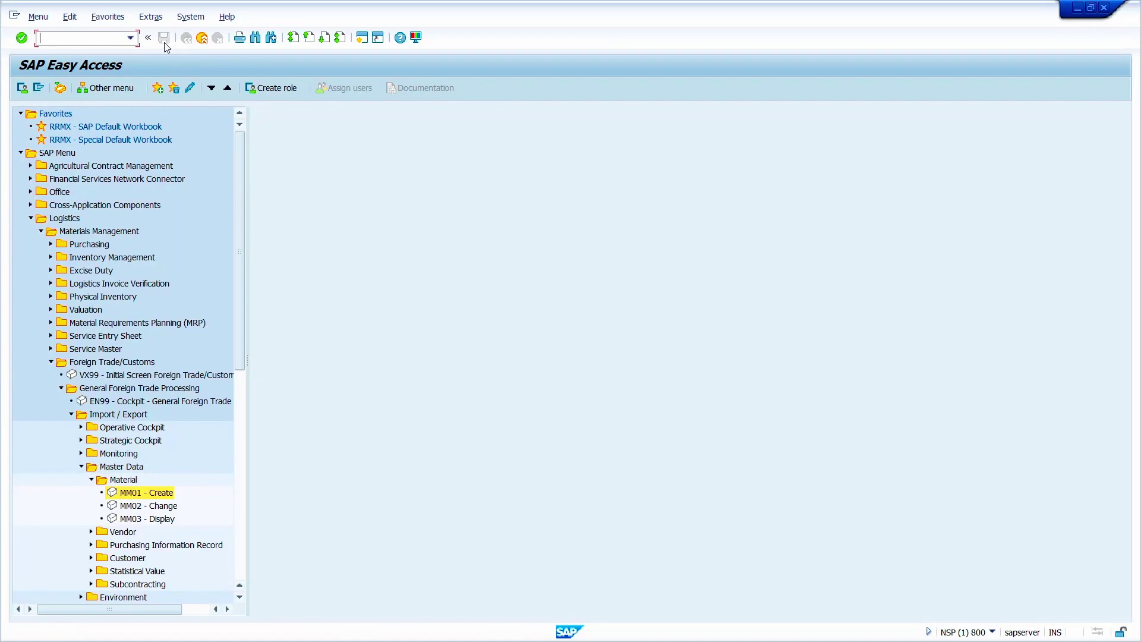
- Run mm01 again, confirm the view selection to check which screen follows, and leave the transaction
type("mm01")
key("Return")
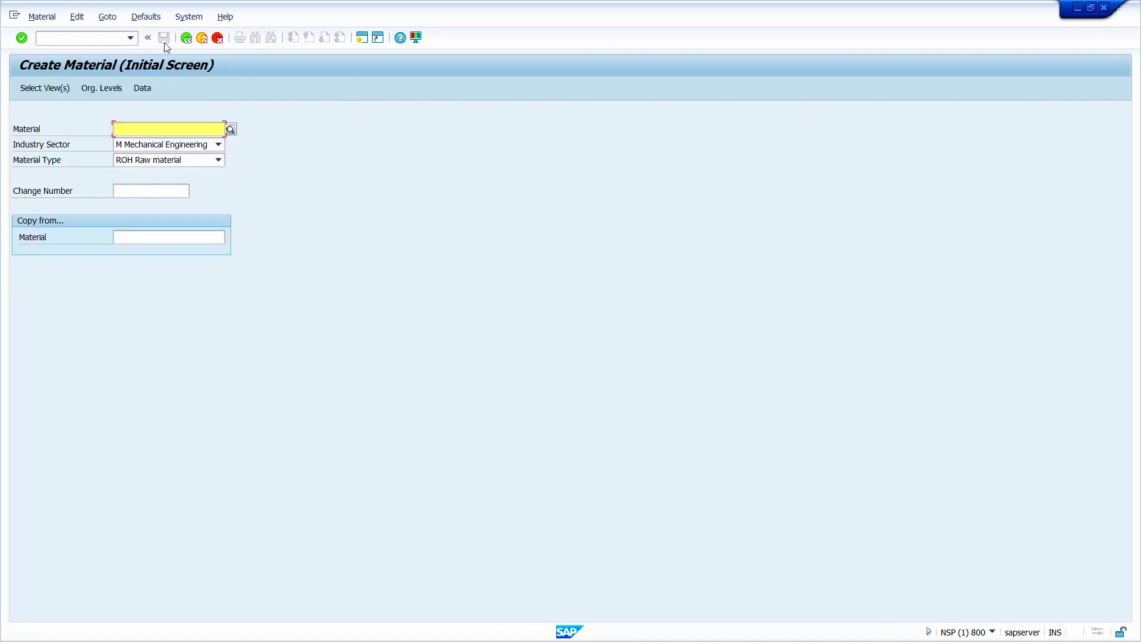
key("Return")
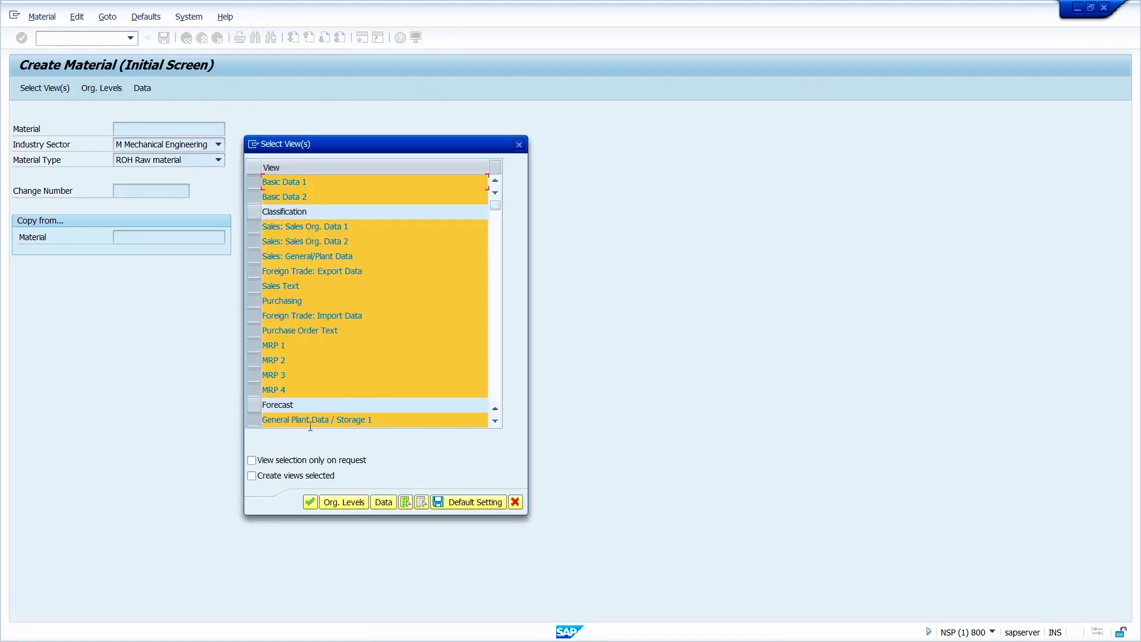
left_click(309, 502)
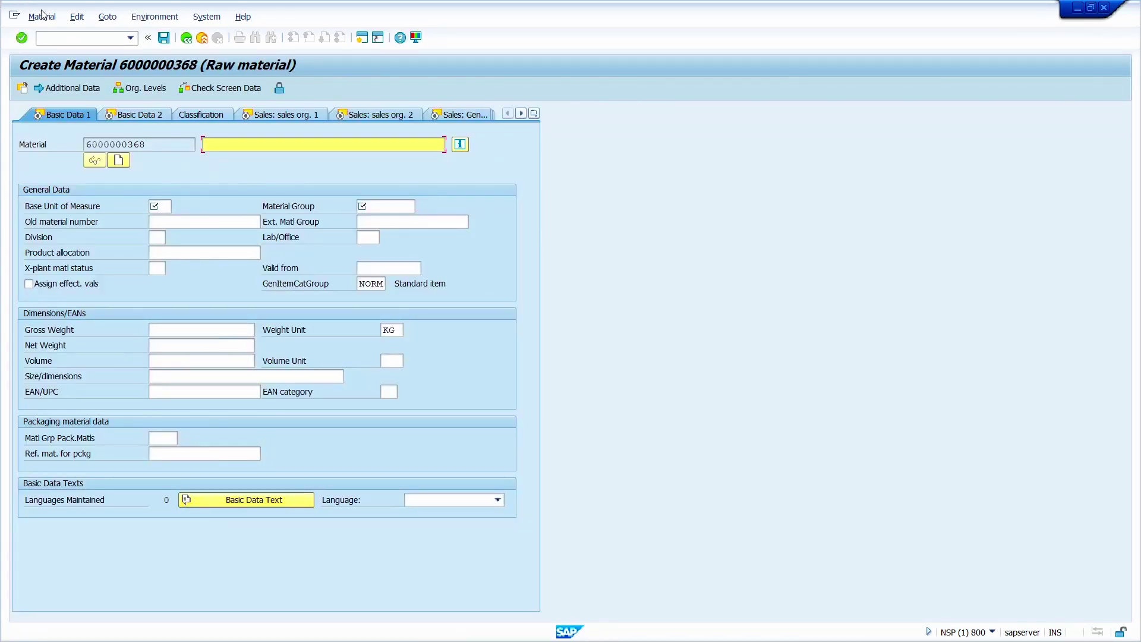
left_click(70, 37)
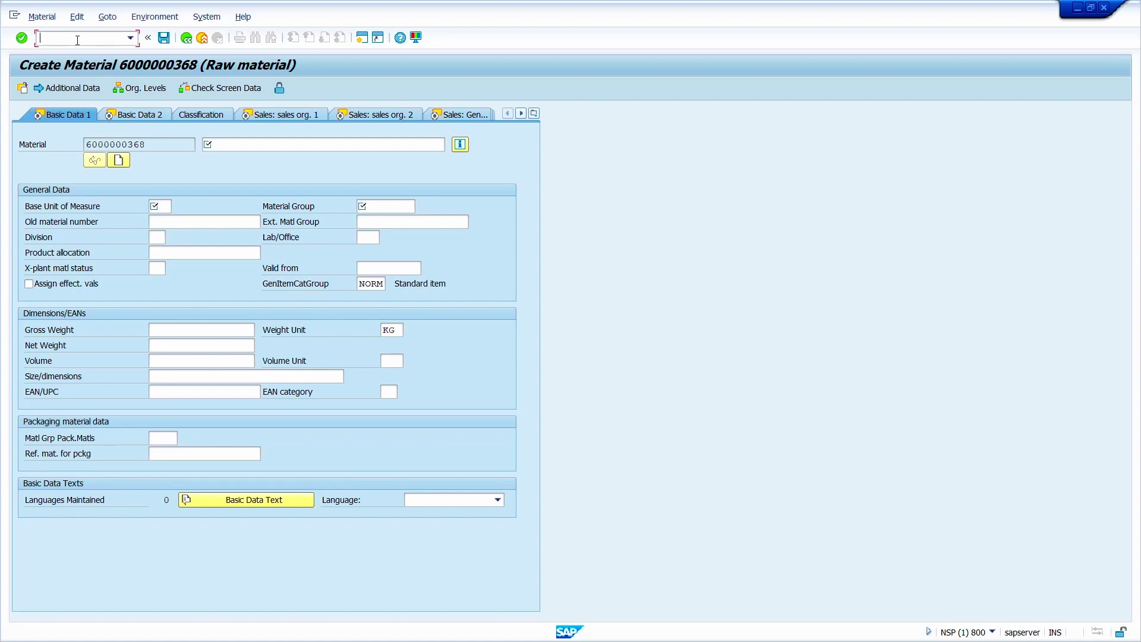
type("/n")
key("Return")
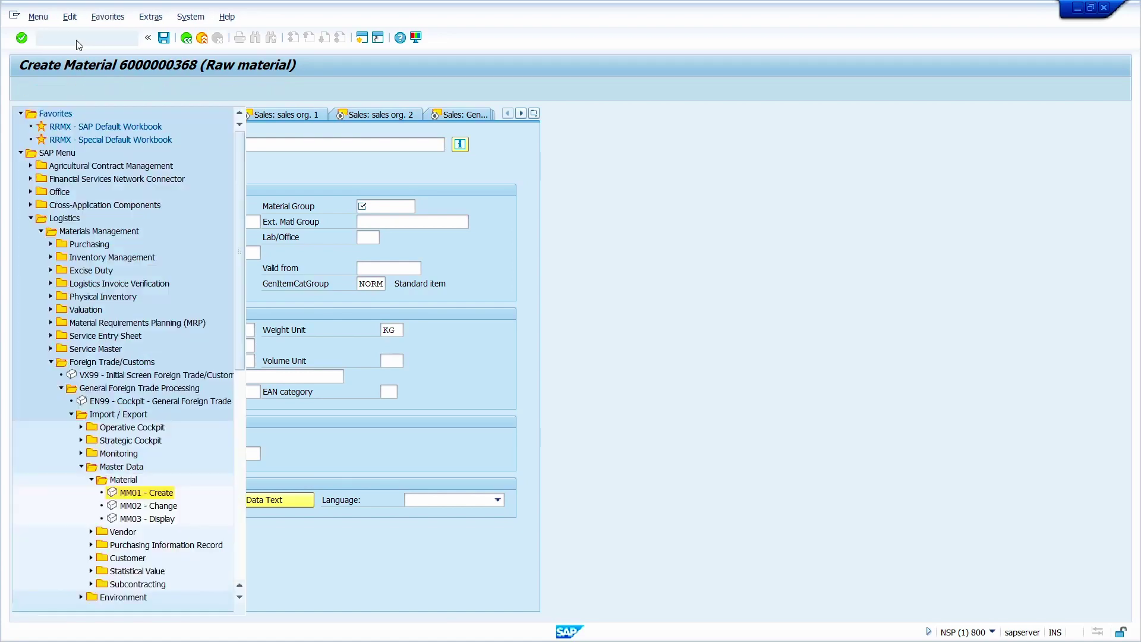
- In mm01, turn off Org. levels/profiles only on request, confirm the organizational levels and leave the transaction
type("mm01")
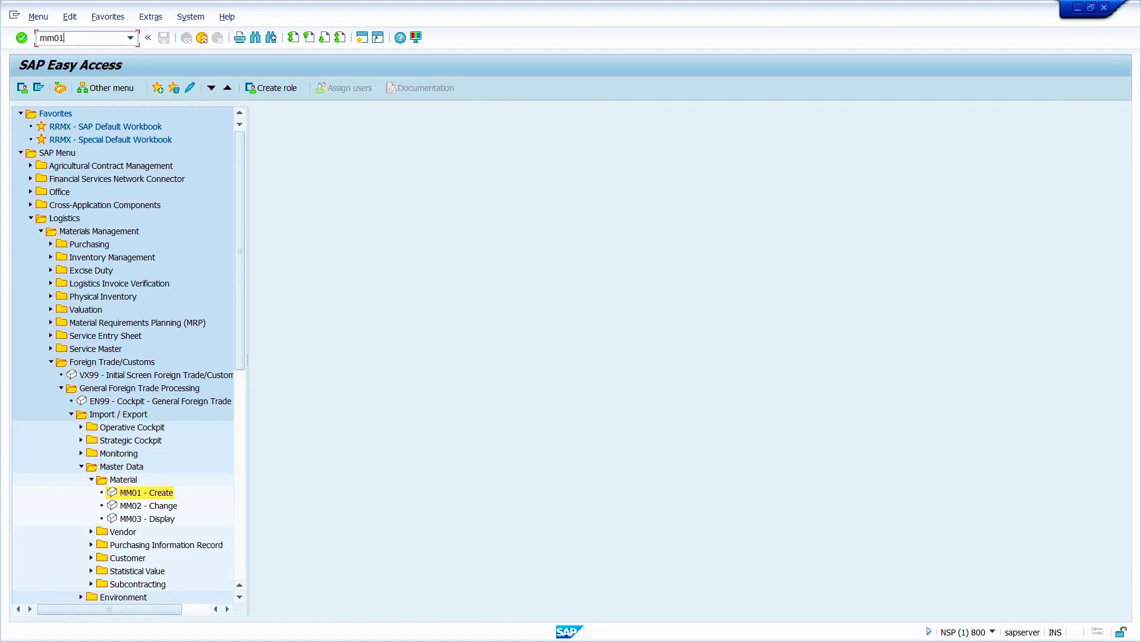
key("Return")
key("Return")
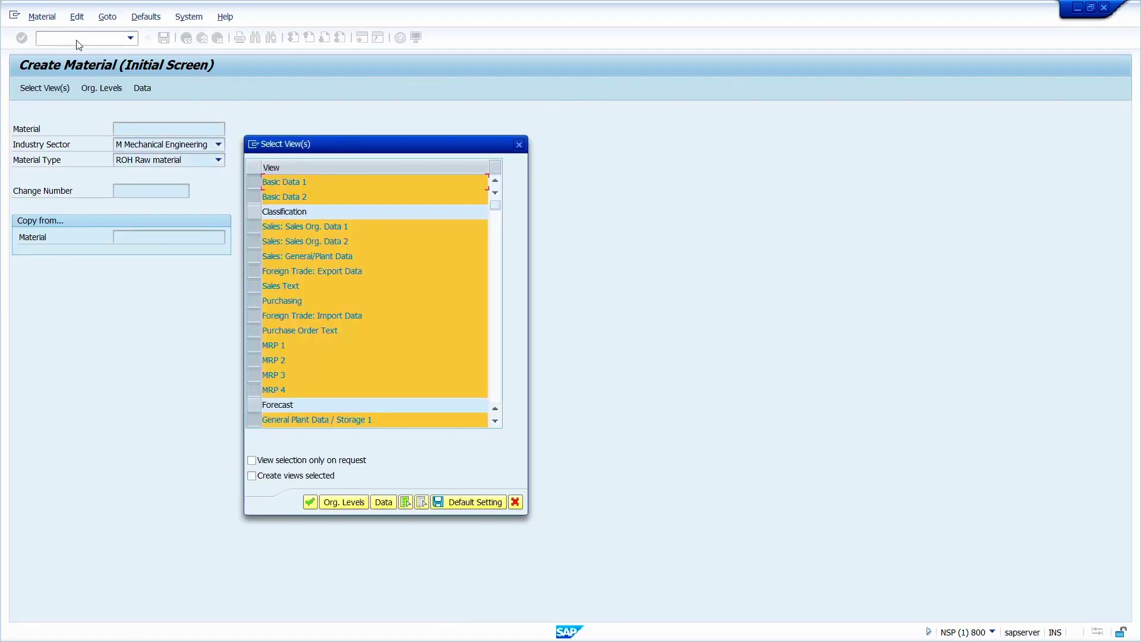
left_click(345, 504)
left_click(198, 291)
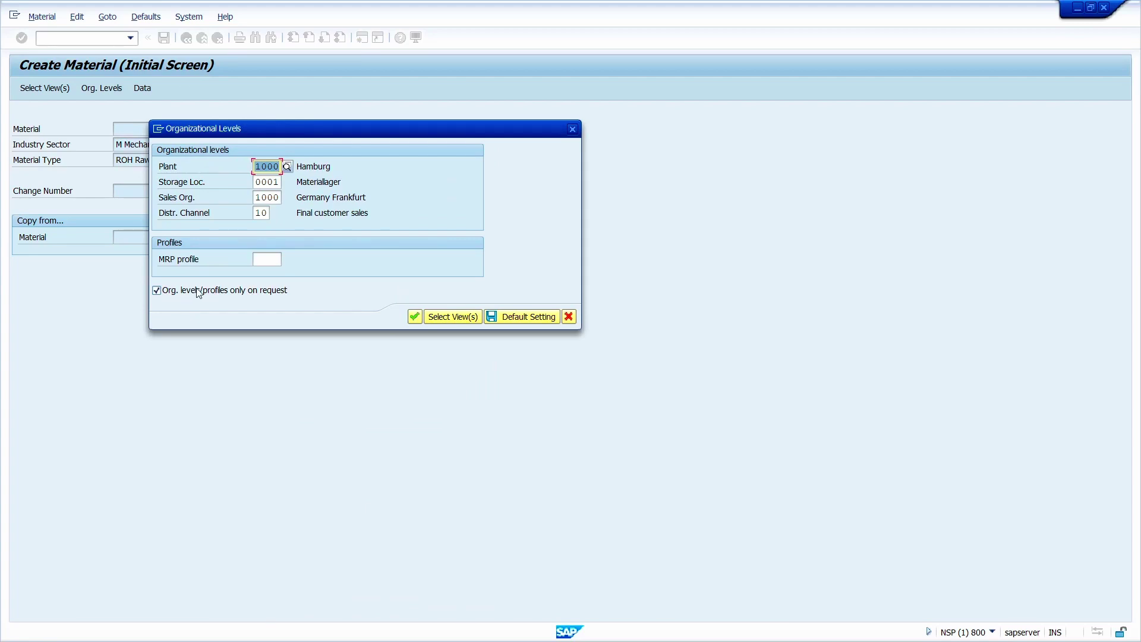
left_click(198, 292)
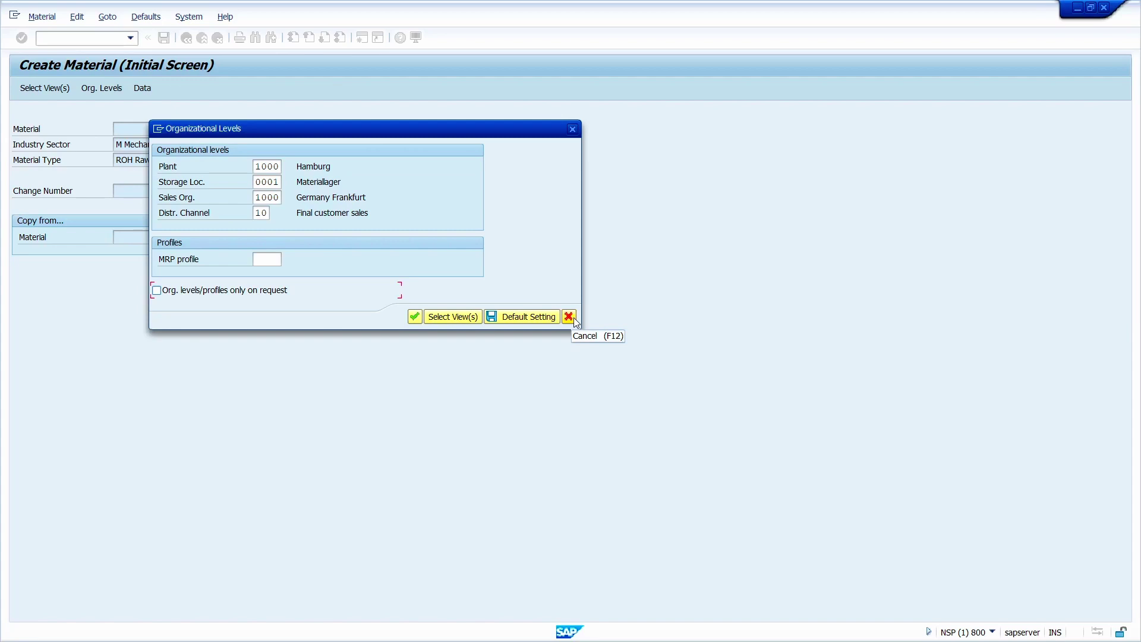
left_click(414, 318)
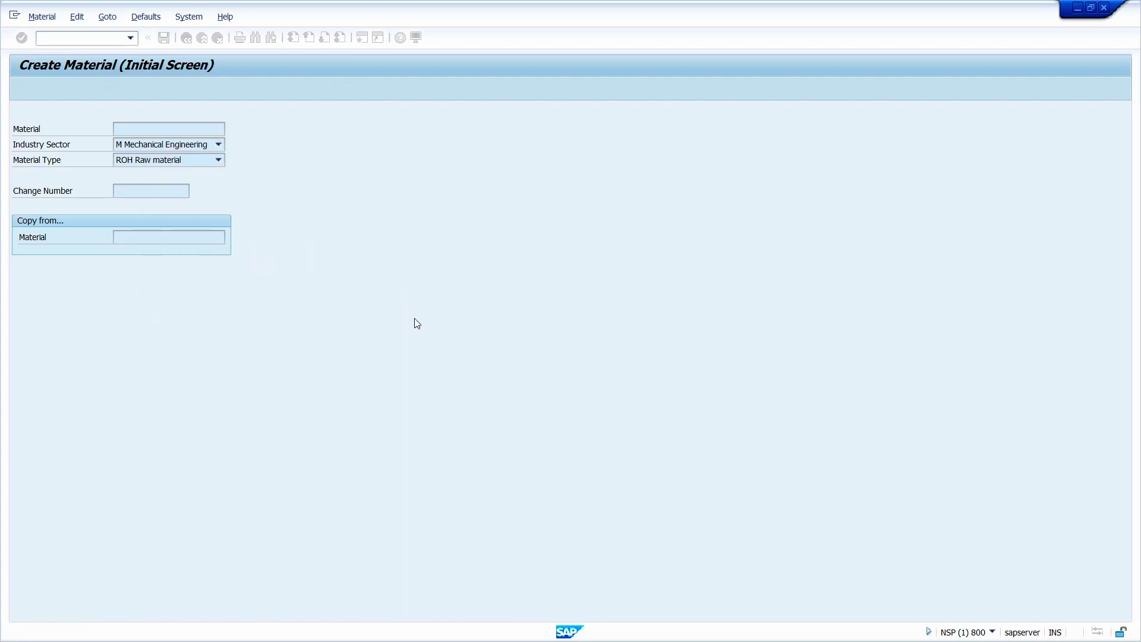
left_click(83, 38)
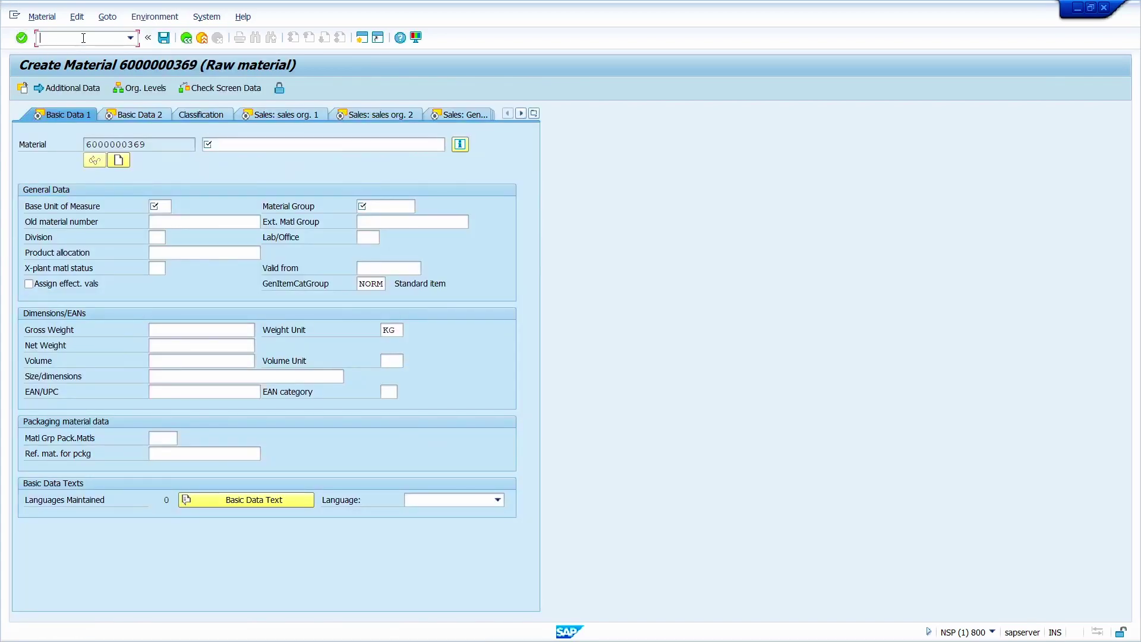
type("/n")
key("Return")
- Run mm01 and continue through the view selection to the organizational levels
type("mm01")
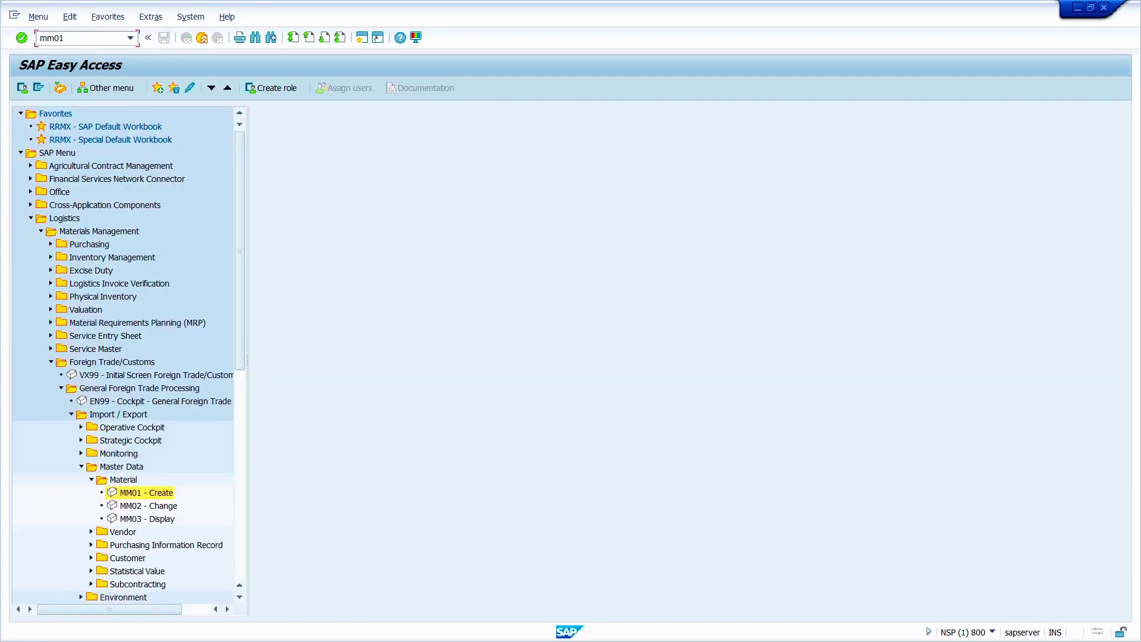
key("Return")
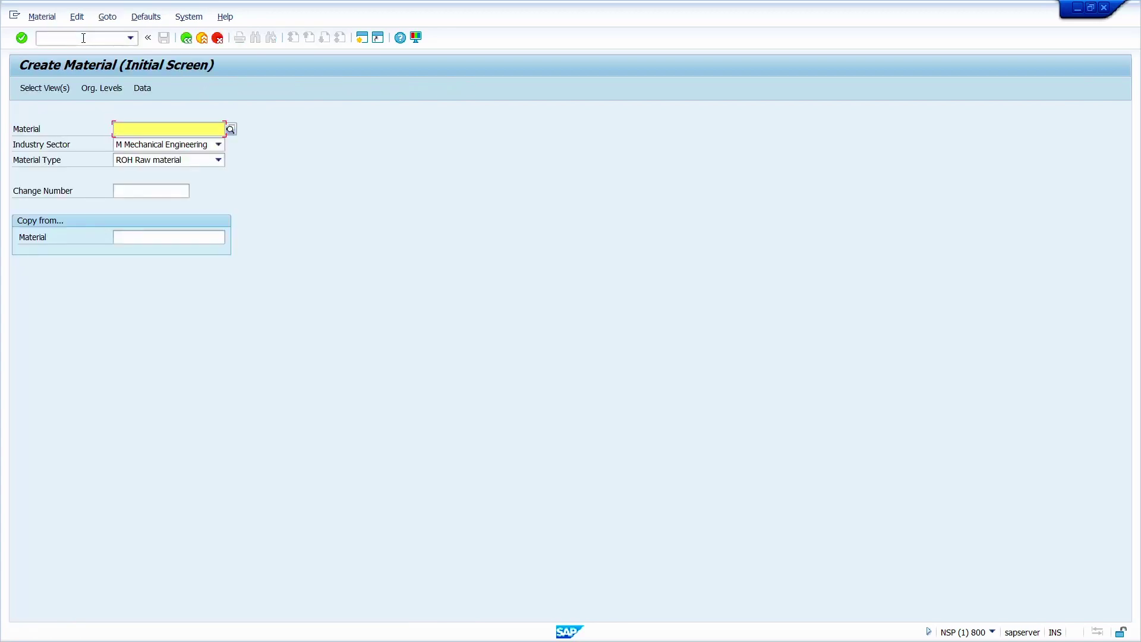
key("Return")
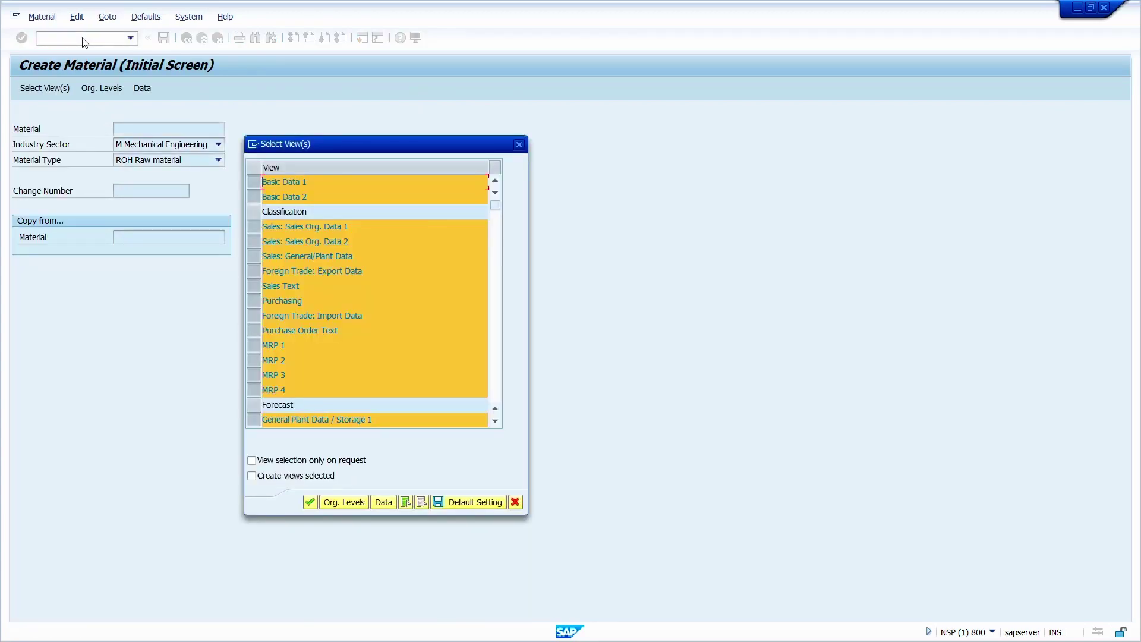
key("Return")
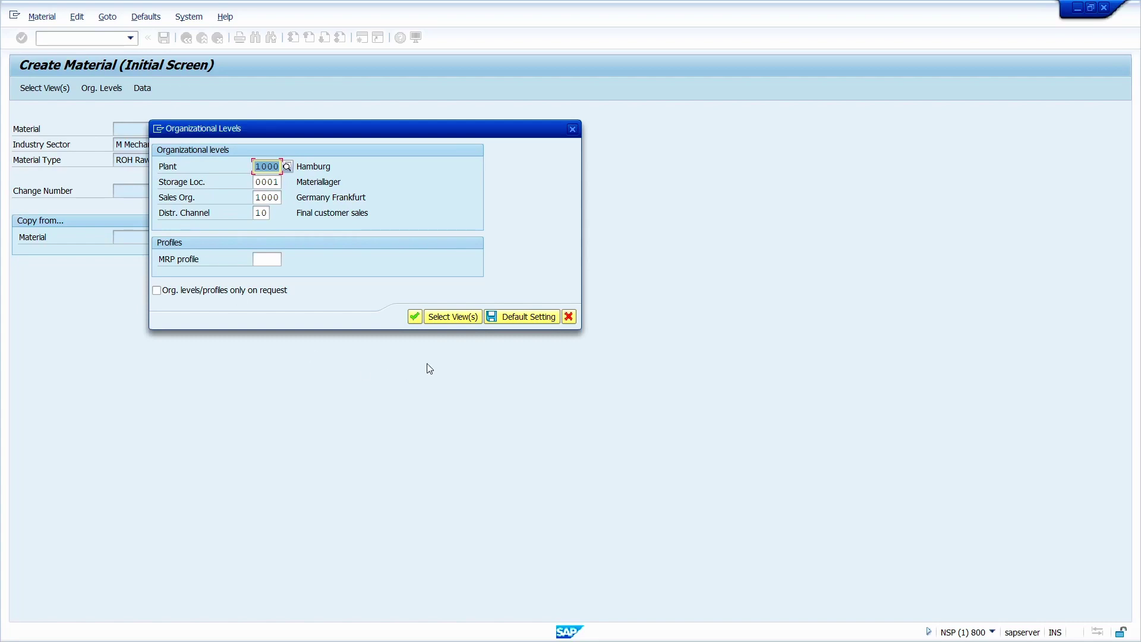
- Return to the view selection, deselect the five views from Sales: Sales Org. Data 1 through Sales Text, and confirm the selection
left_click(451, 320)
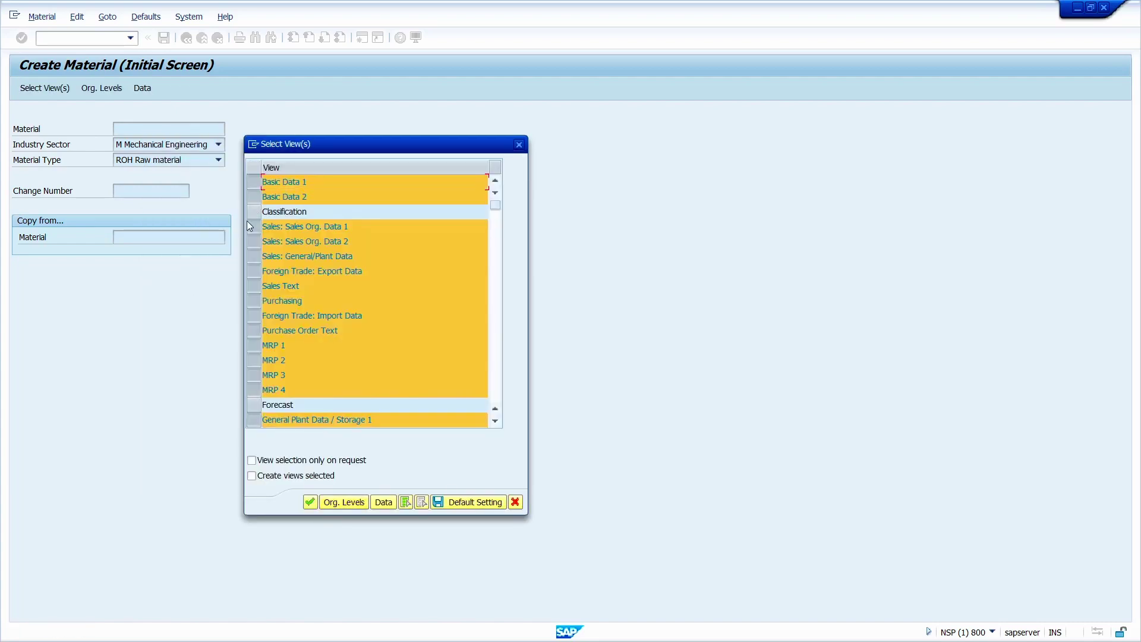
left_click(253, 227)
left_click(256, 244)
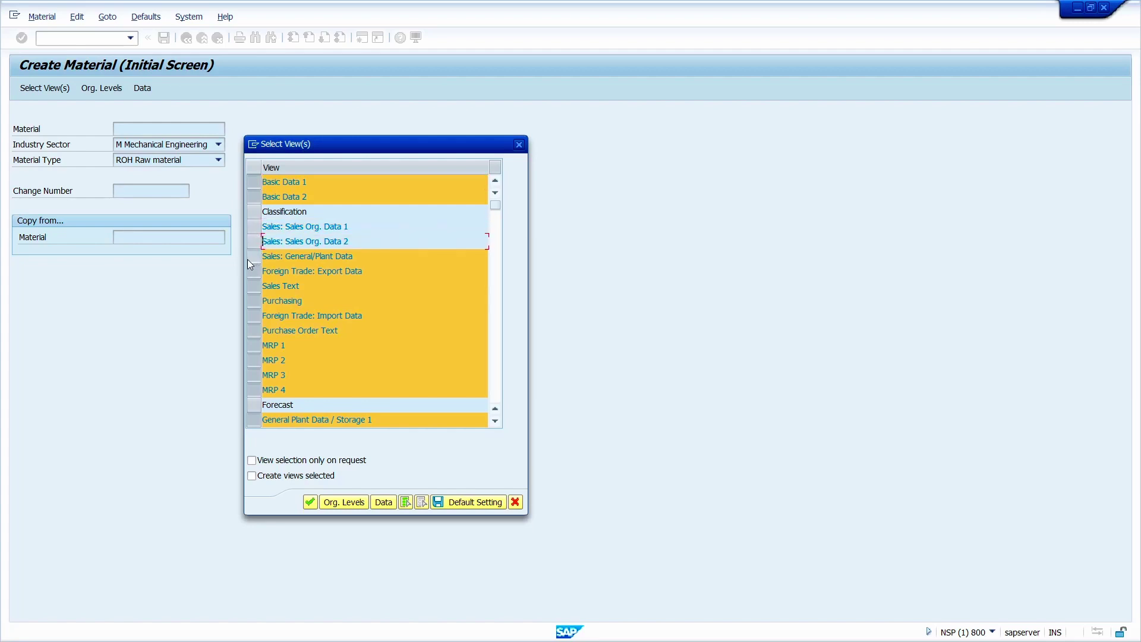
left_click(250, 258)
left_click(250, 273)
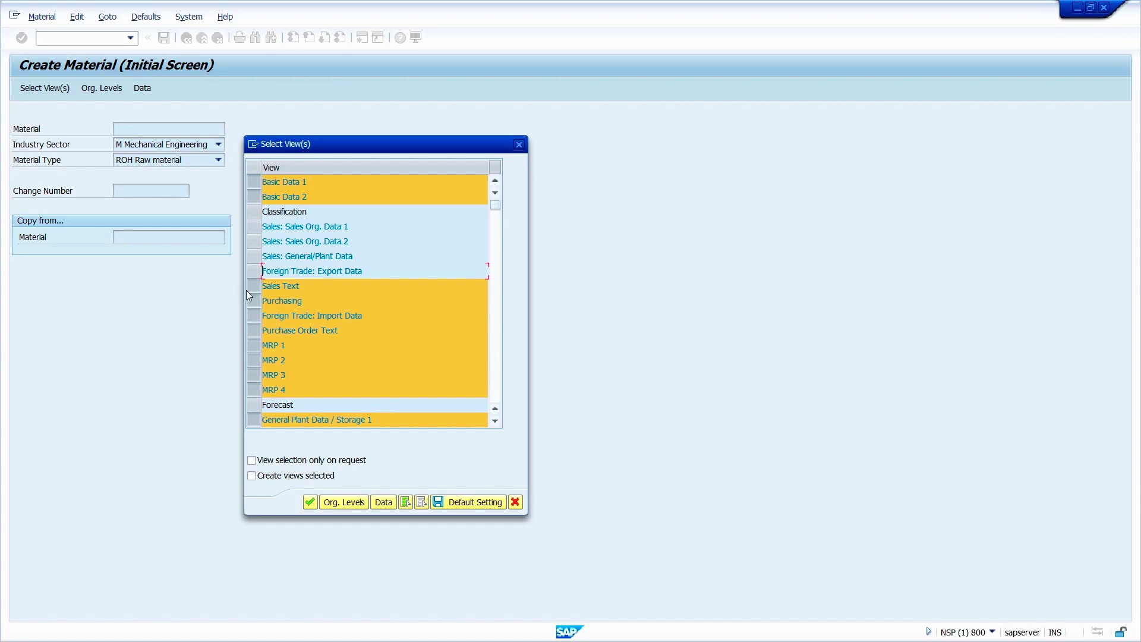
left_click(252, 285)
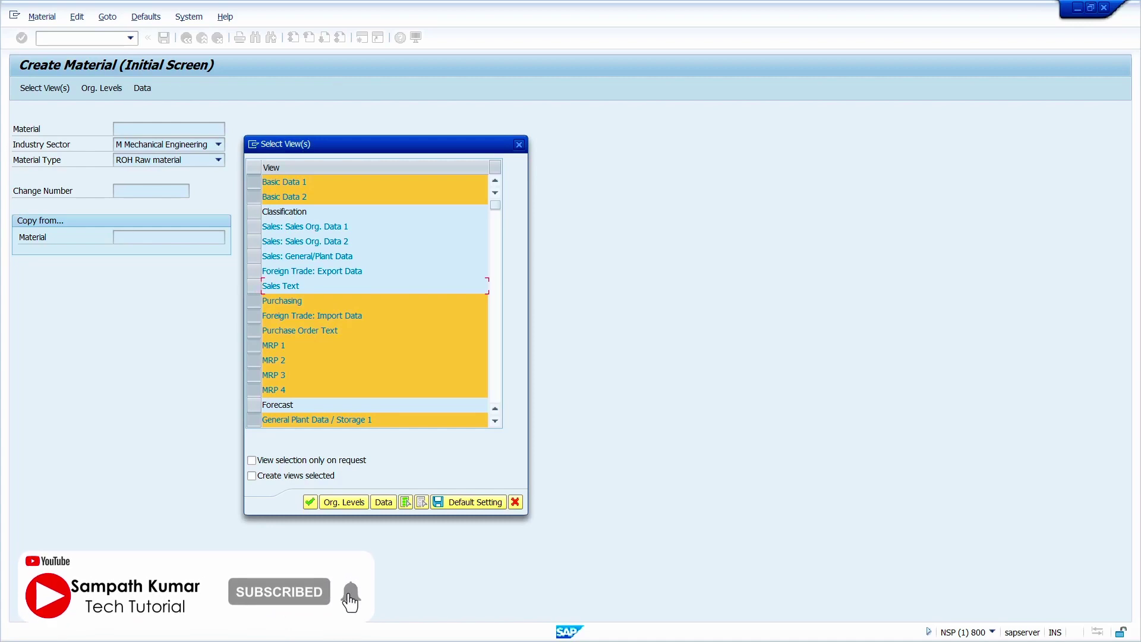
left_click(309, 503)
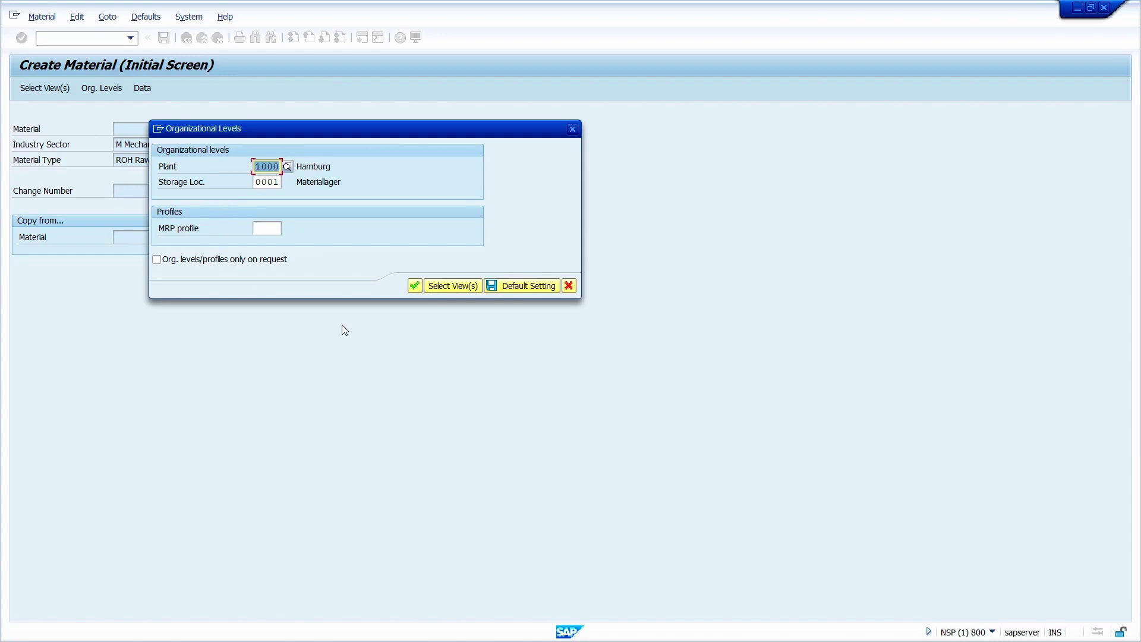
- Reopen the view selection, reselect the views from Sales: Sales Org. Data 1 through Sales Text, and continue to the organizational levels
left_click(455, 288)
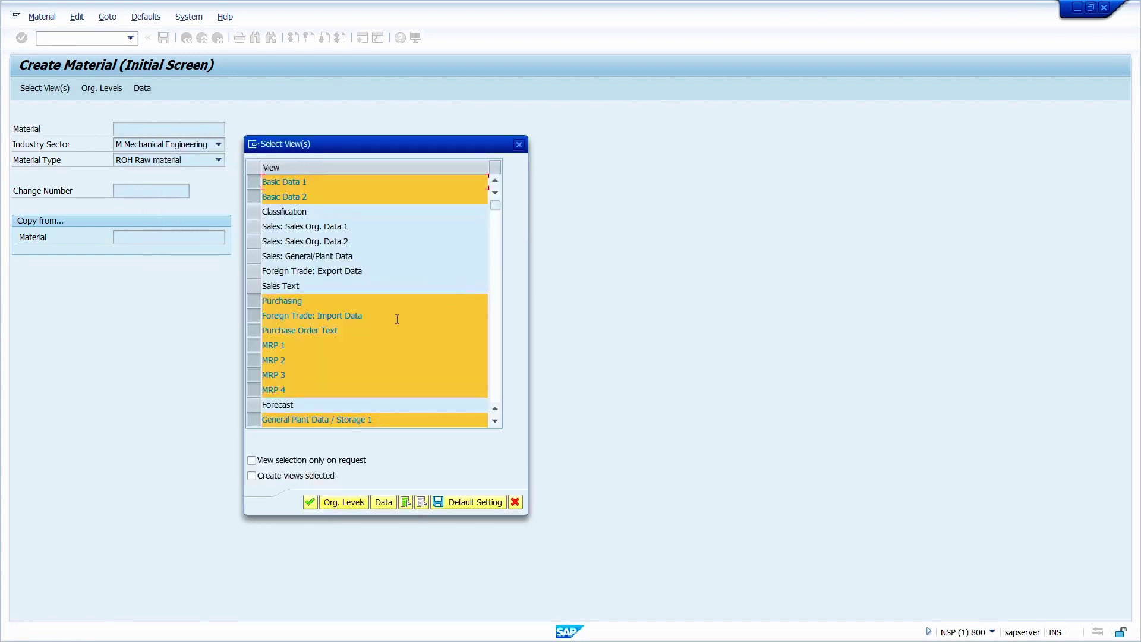
left_click(254, 227)
left_click(254, 243)
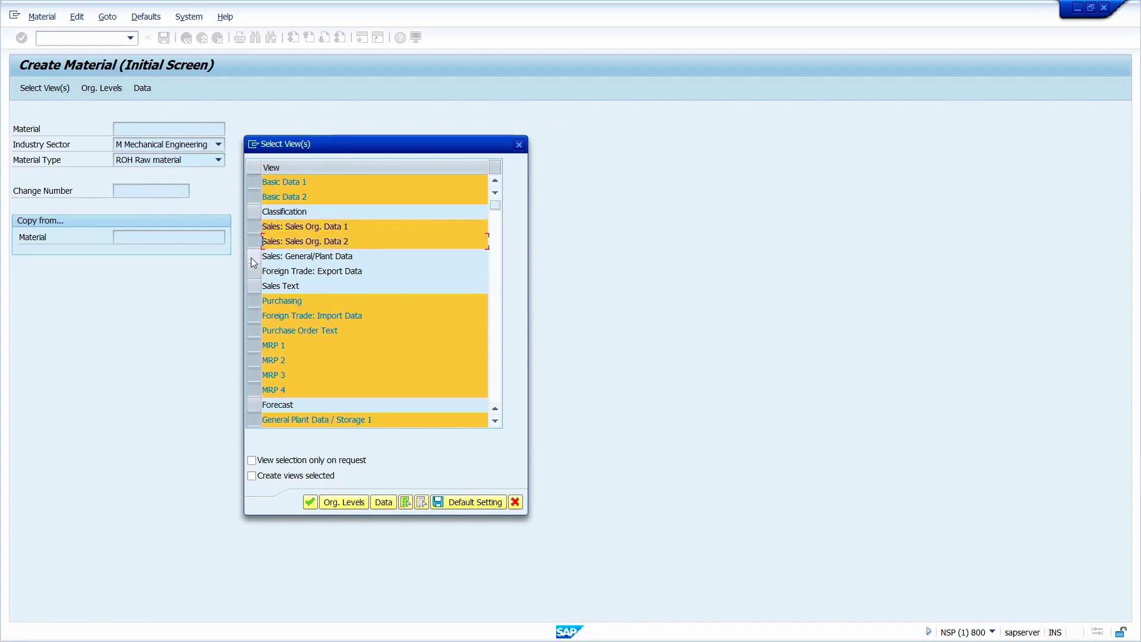
left_click(254, 257)
left_click(253, 271)
left_click(254, 287)
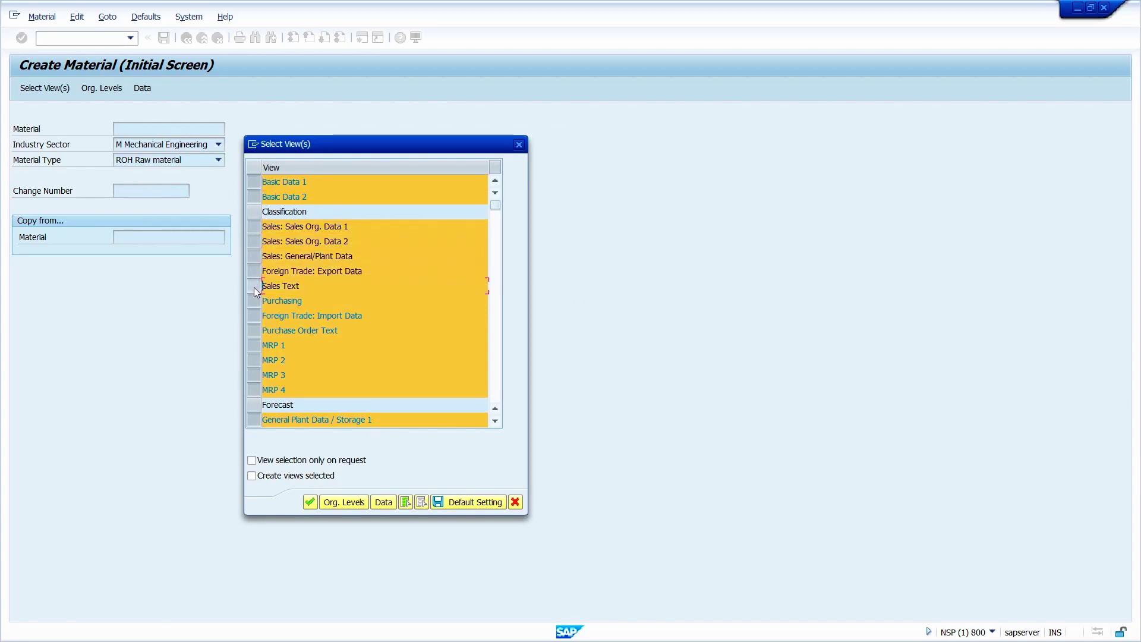
left_click(306, 504)
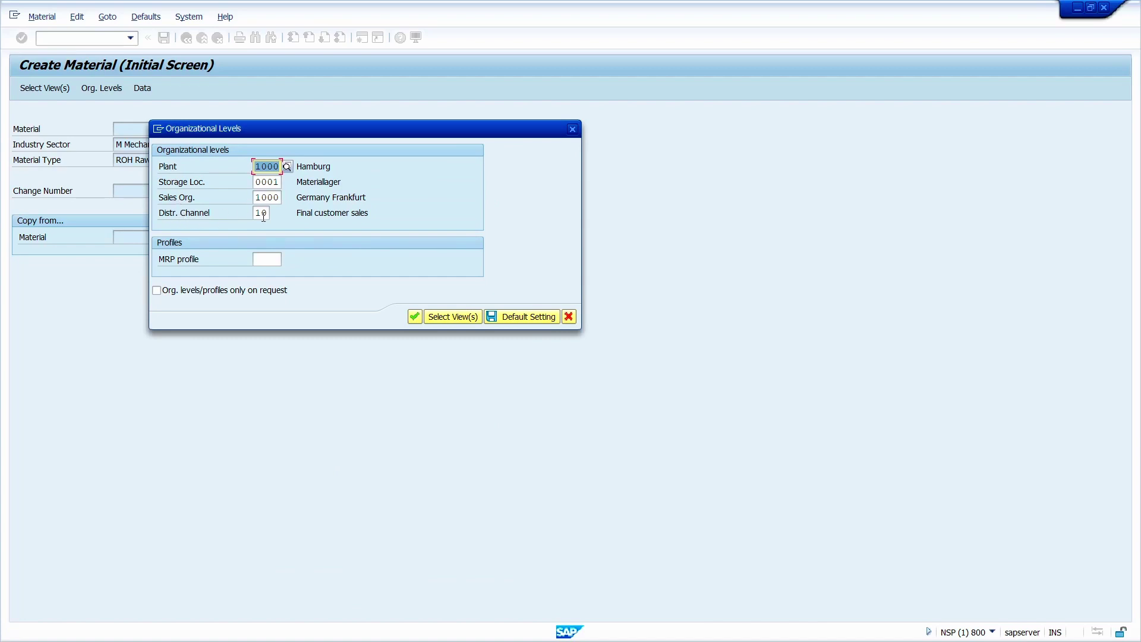
- Accept the organizational levels and enter the description Raw material and base unit of measure pc in Basic Data 1
left_click(412, 319)
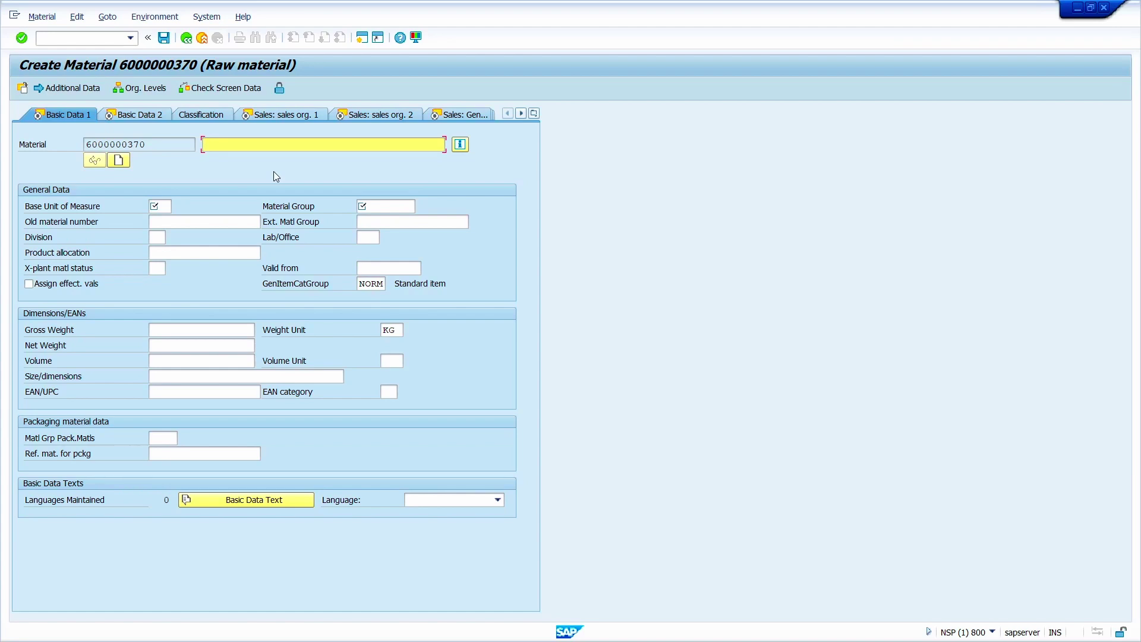
type("raw material")
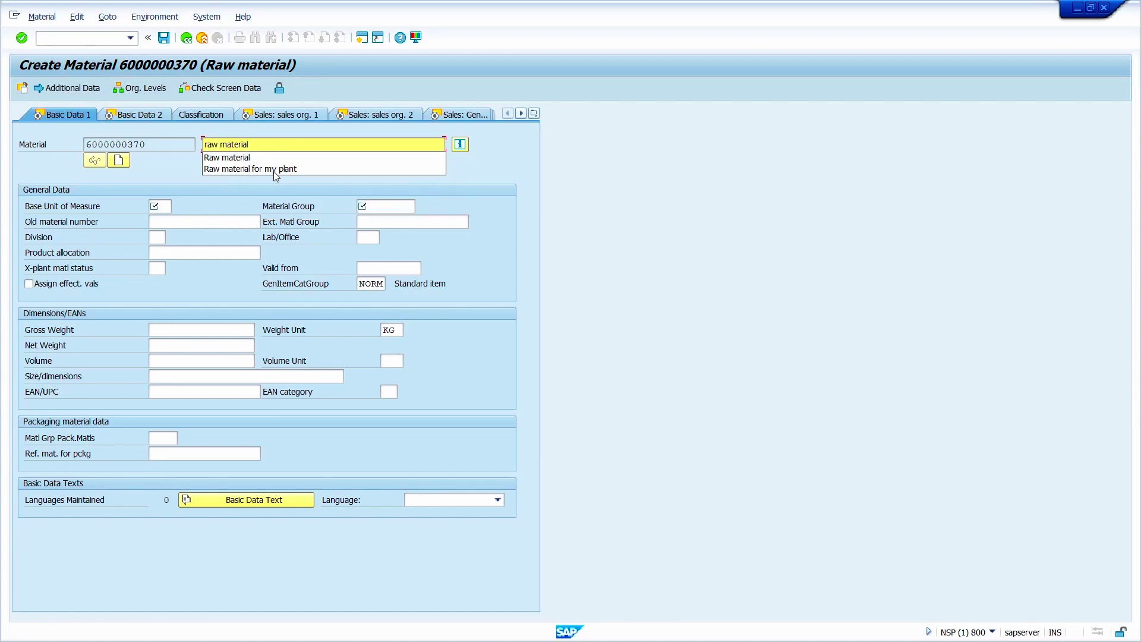
key("Down")
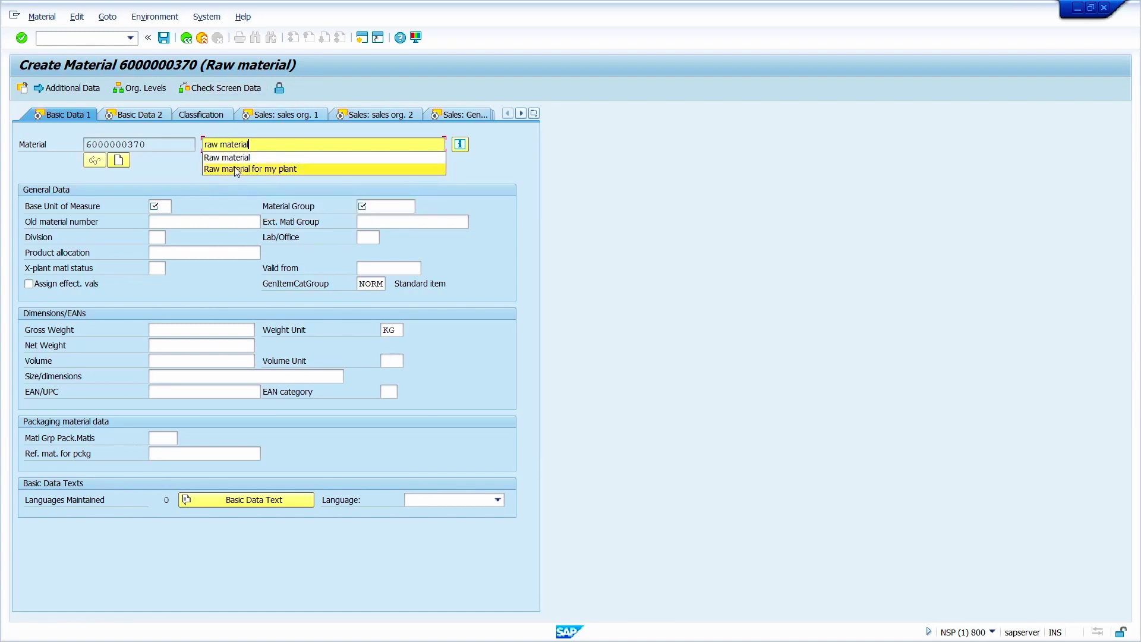
key("Return")
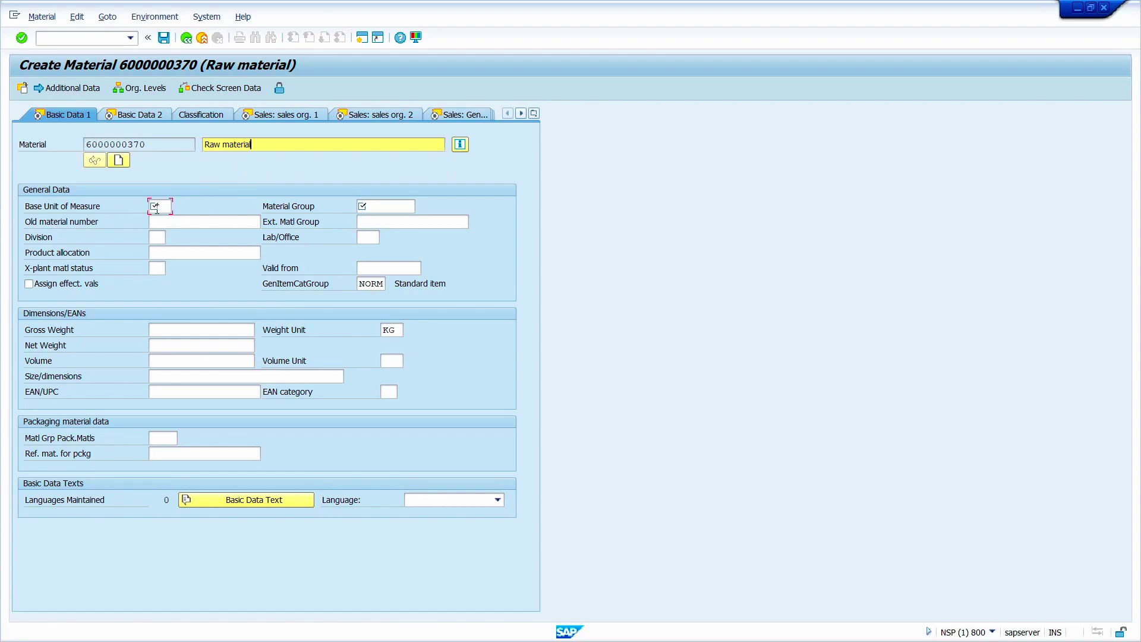
left_click(156, 208)
type("PC")
key("Tab")
- Pick material group 0001 (Metal Processing) from the possible entries and continue to the Basic Data 2 view
left_click(420, 206)
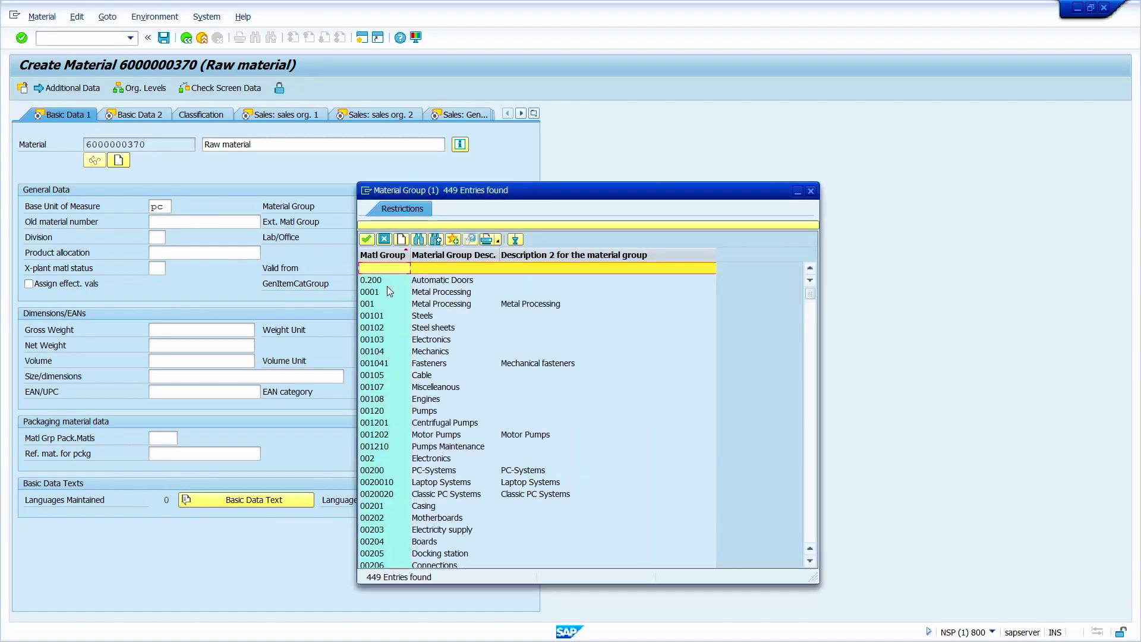
left_click(372, 293)
double_click(371, 291)
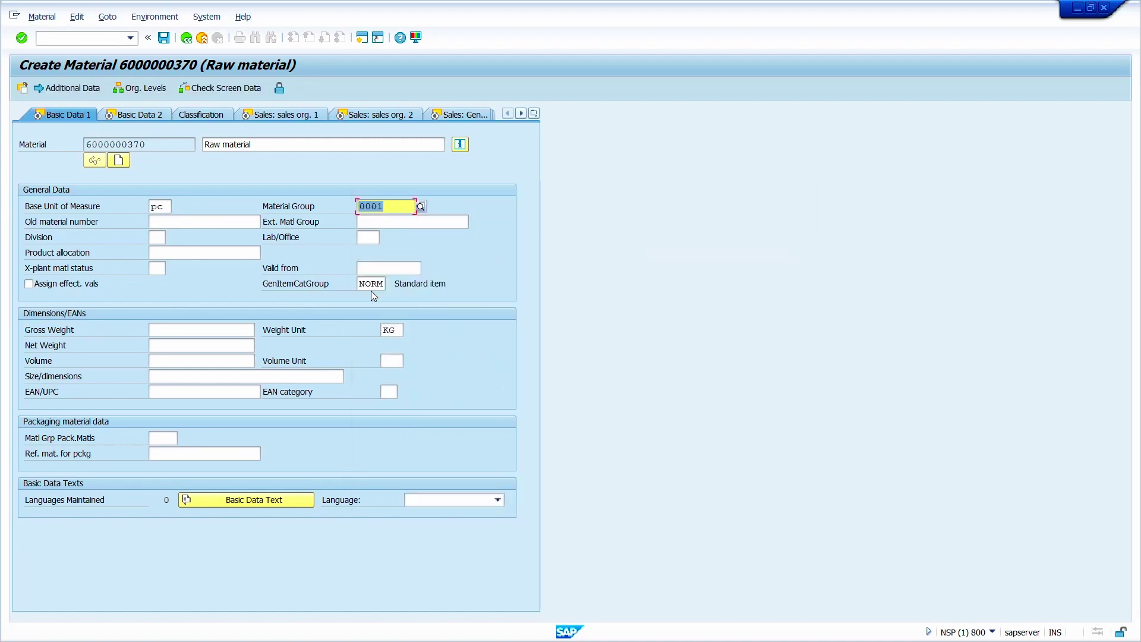
key("Return")
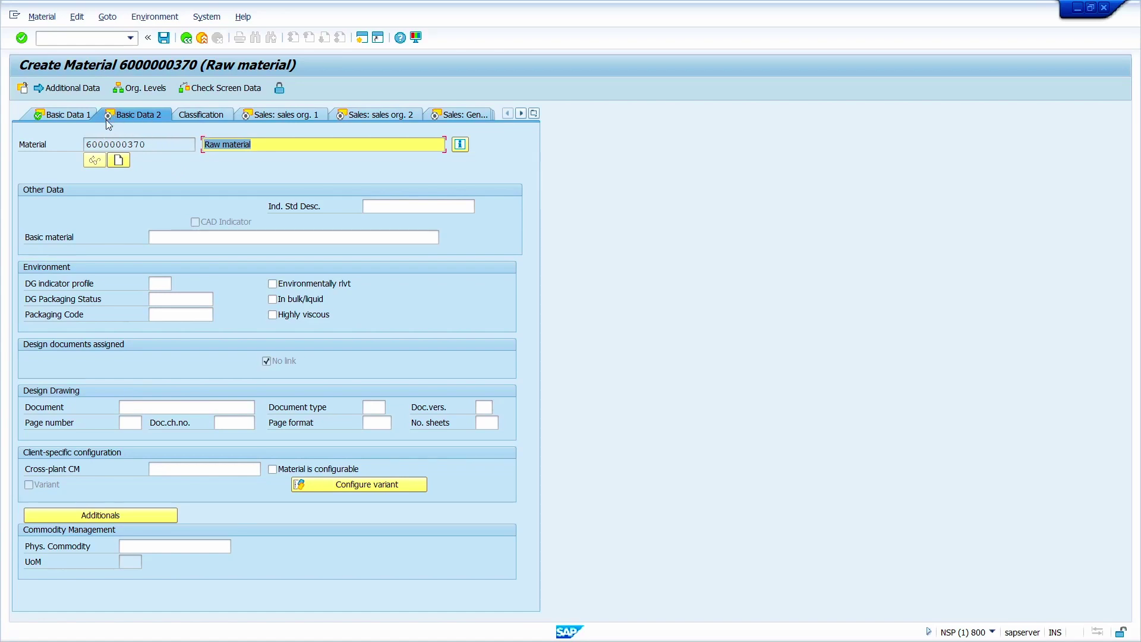
- Look through the material's remaining views as far as the MRP views, and return to Sales: sales org. 1
left_click(519, 116)
left_click(519, 117)
left_click(519, 116)
left_click(520, 117)
left_click(519, 116)
left_click(520, 115)
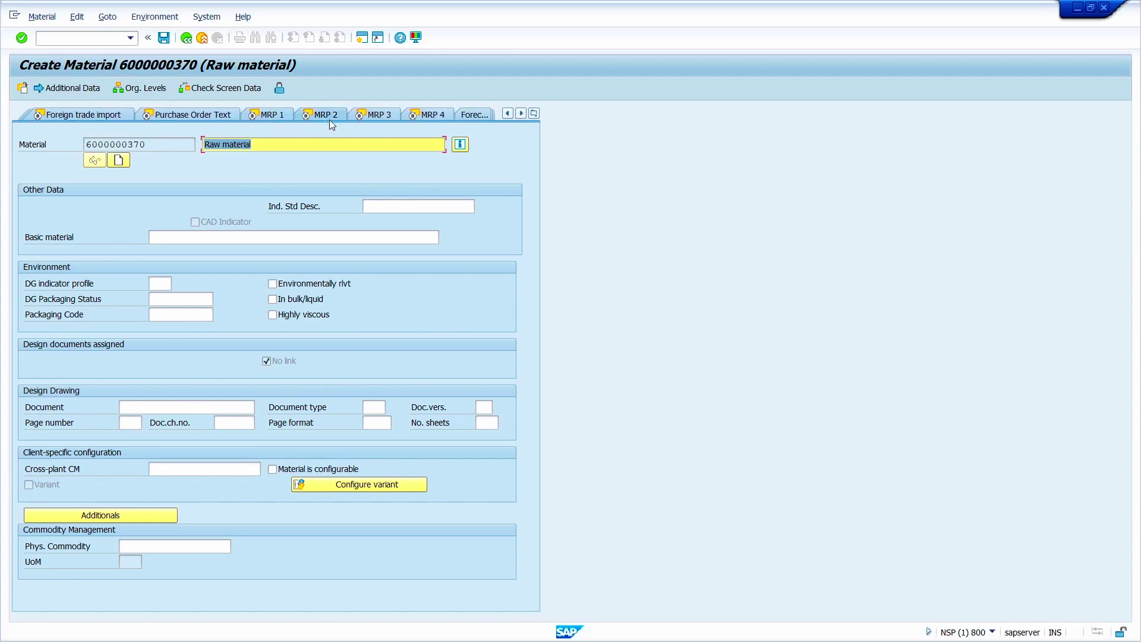
left_click(503, 112)
left_click(503, 112)
left_click(503, 112)
left_click(503, 113)
left_click(503, 113)
left_click(504, 112)
left_click(503, 112)
left_click(503, 112)
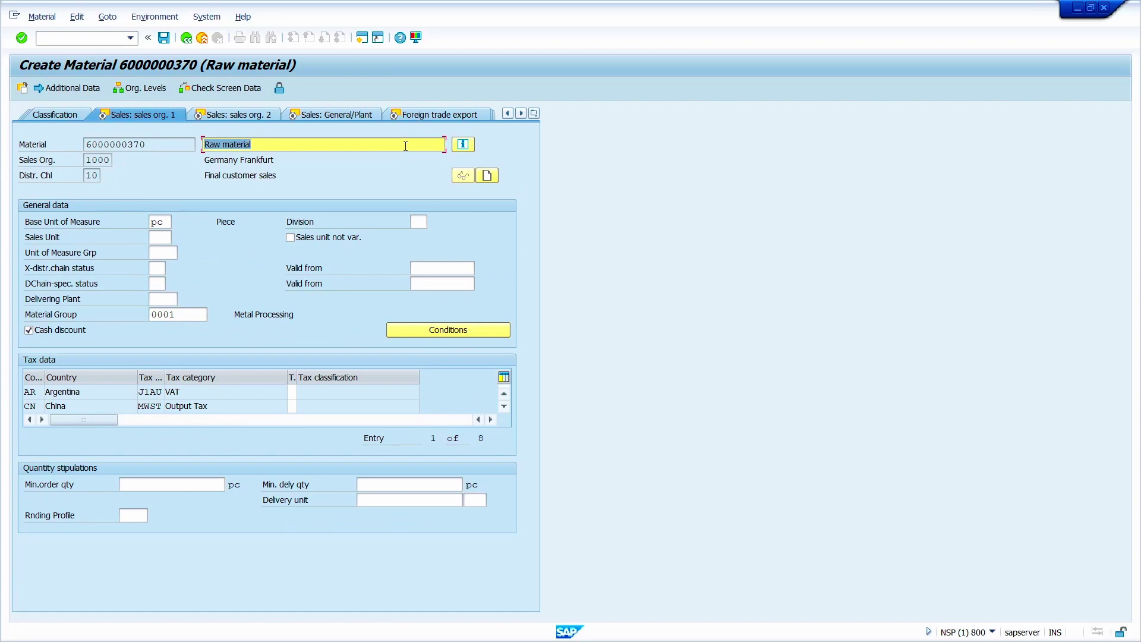
- Continue to the tax data and set the tax classification to 0 for Argentina, China, France, Great Britain and Hong Kong
key("Return")
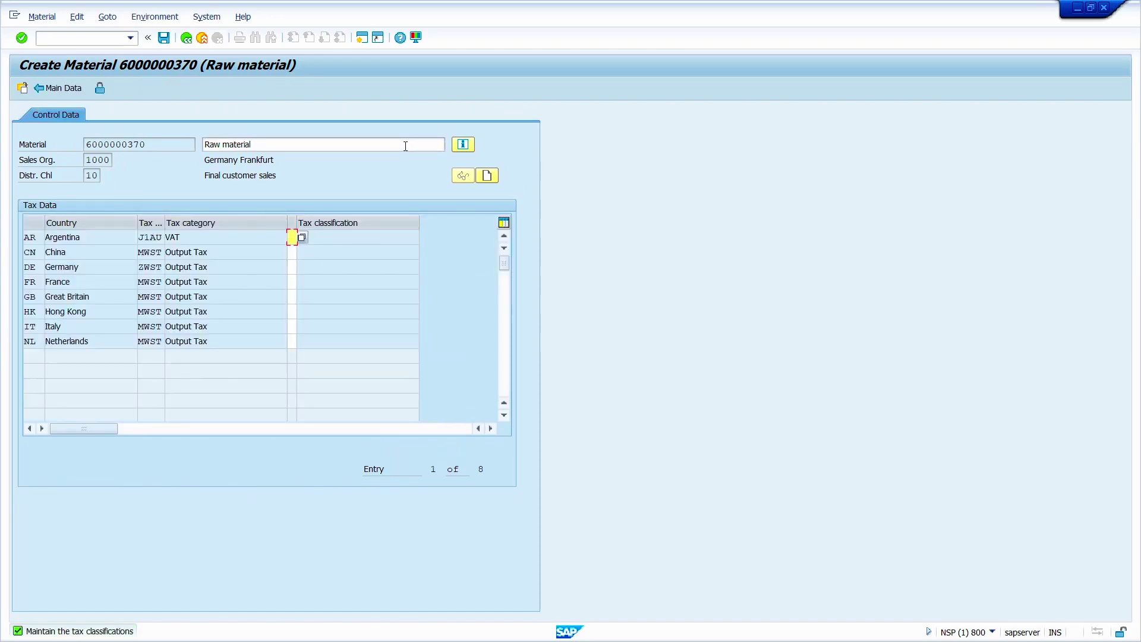
type("0")
key("Tab")
type("0")
key("Tab")
key("Tab")
type("0")
key("Tab")
type("0")
key("Tab")
type("0")
- Fill in tax classification 0 for Germany, Italy and the Netherlands
key("Up")
key("Up")
key("Up")
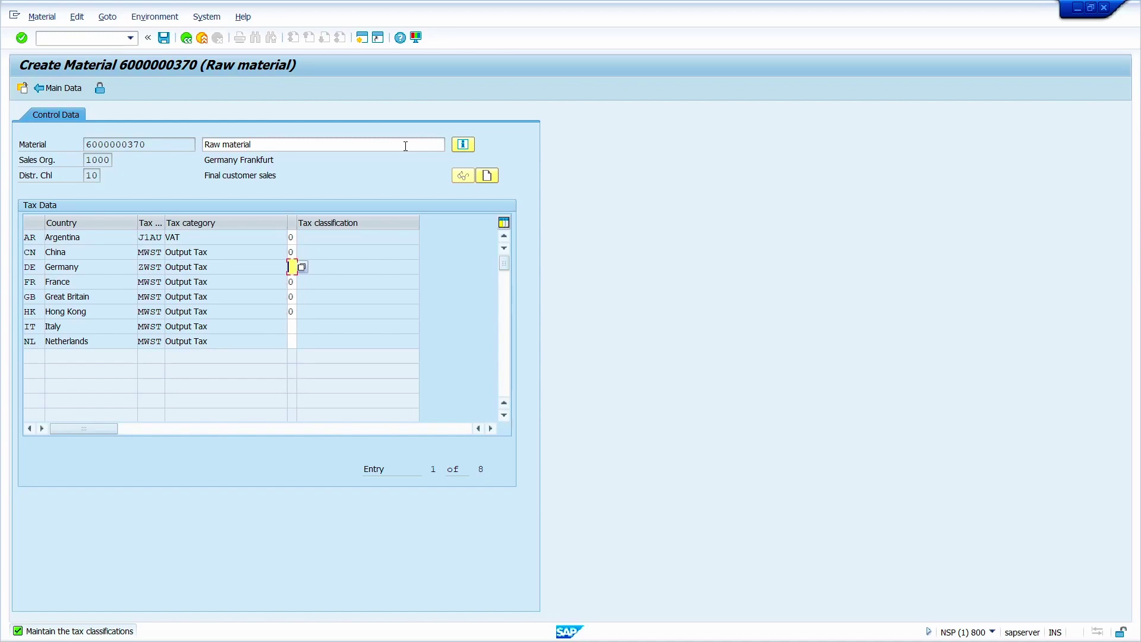
type("0")
key("Tab")
key("Tab")
key("Tab")
key("Tab")
type("0")
key("Tab")
type("0")
- Choose No tax from the possible tax classifications for the Netherlands and continue to the Sales: sales org. 2 view
key("F4")
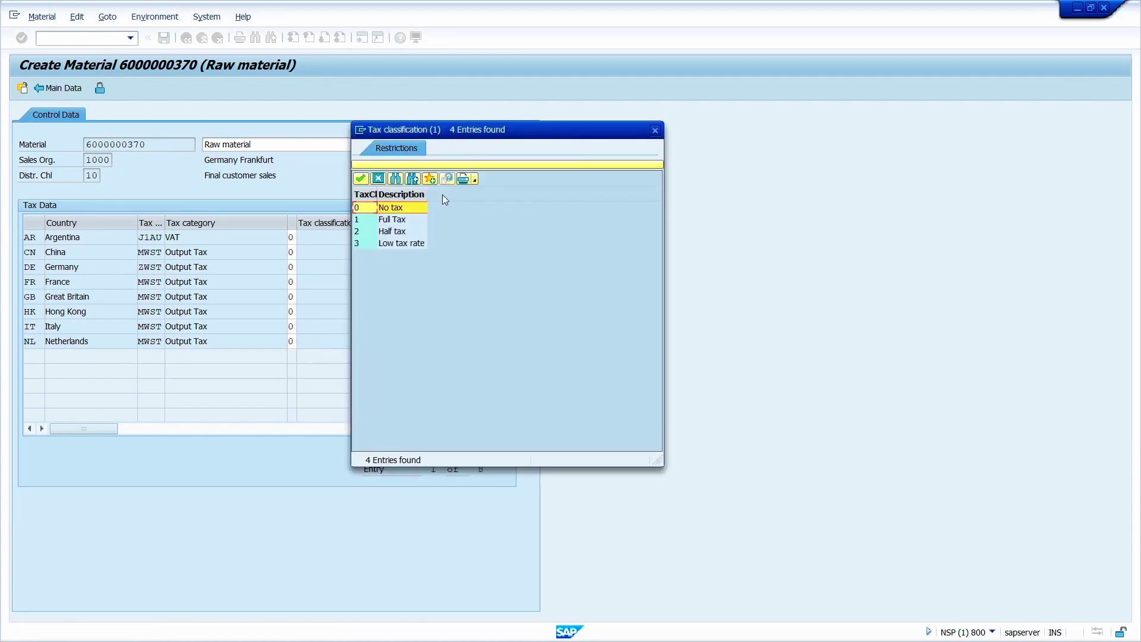
double_click(410, 210)
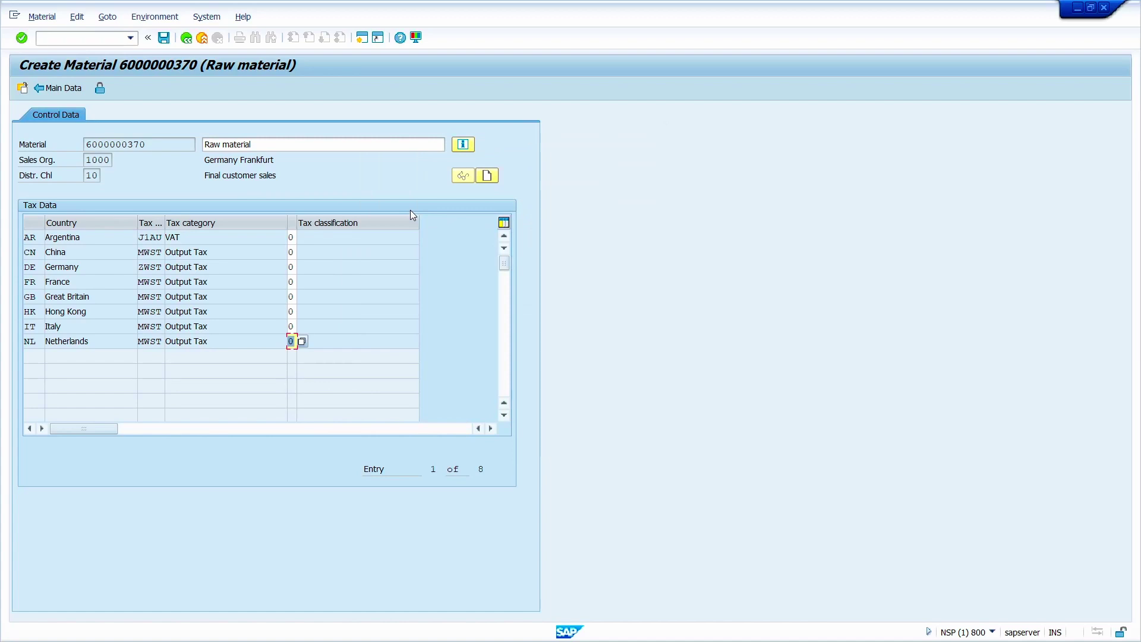
key("Return")
key("Return")
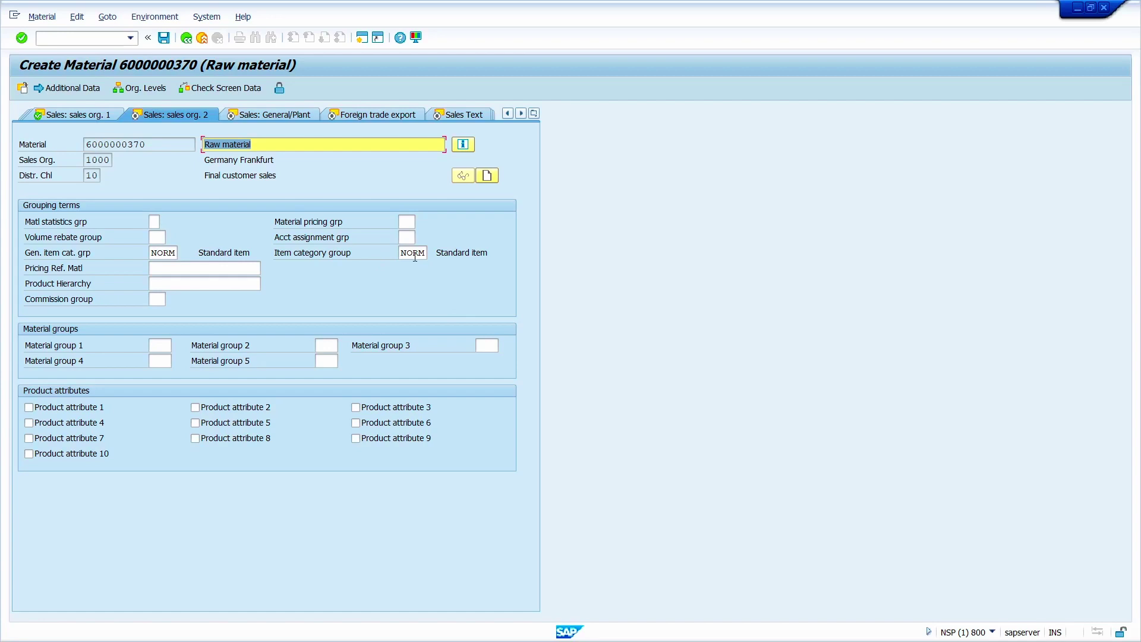
- In Sales: General/Plant, set the transportation group and loading group to 0001, and continue to the Sales Text view
key("Return")
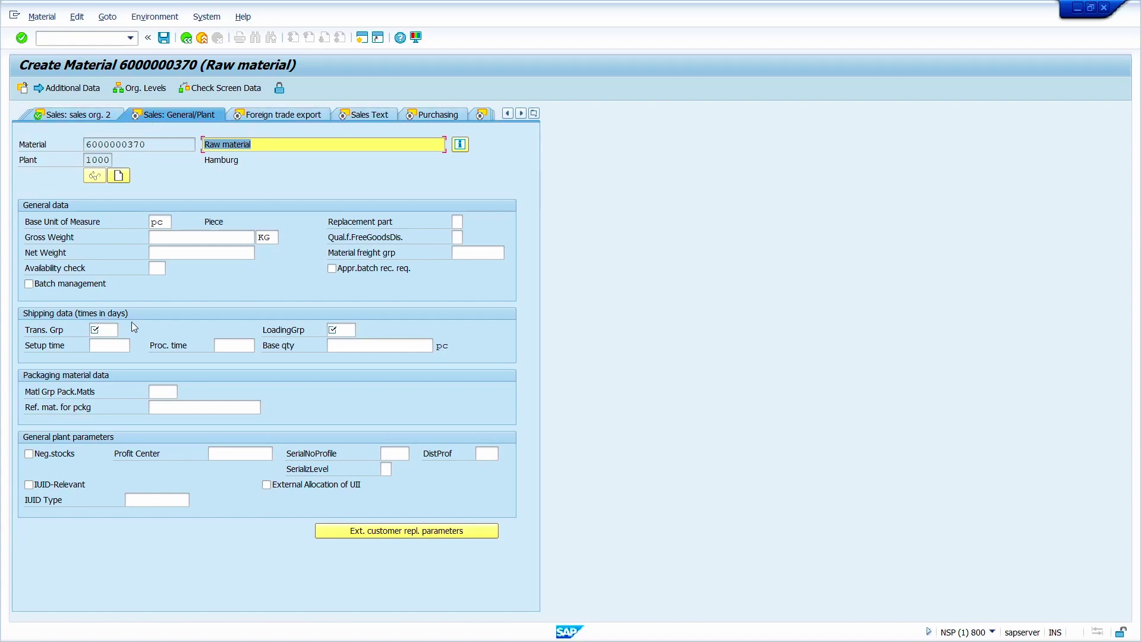
left_click(110, 325)
type("0001")
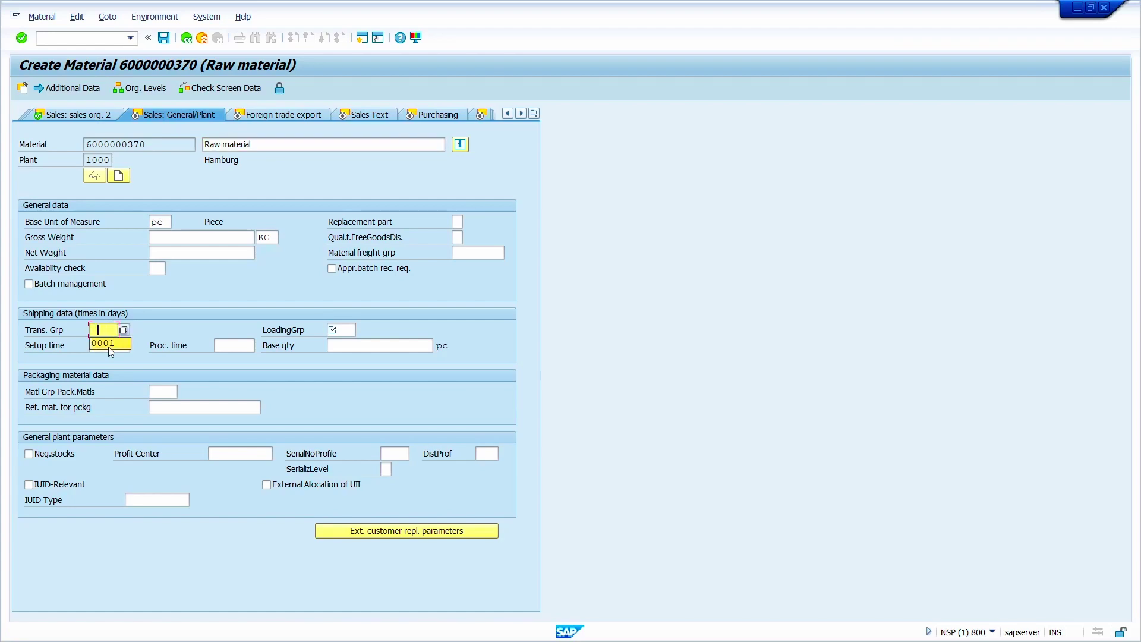
left_click(340, 330)
type("0001")
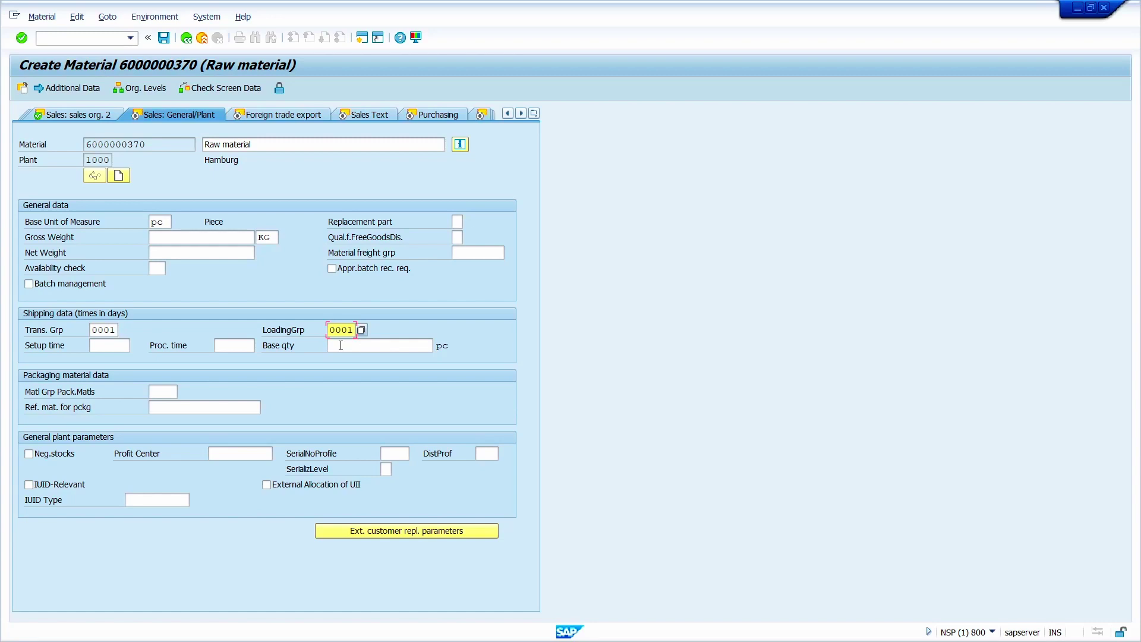
key("Return")
key("Return")
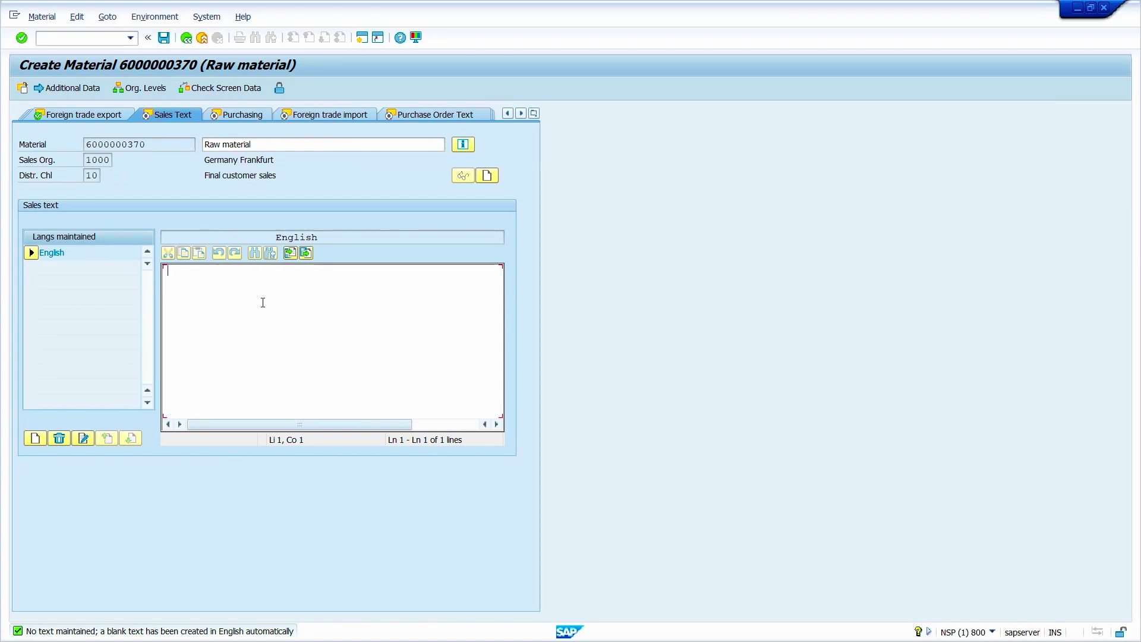
- Enter "sales text" as the English sales text and continue to the Purchasing view
type("sales text")
key("Return")
key("Return")
left_click_drag(318, 177, 268, 176)
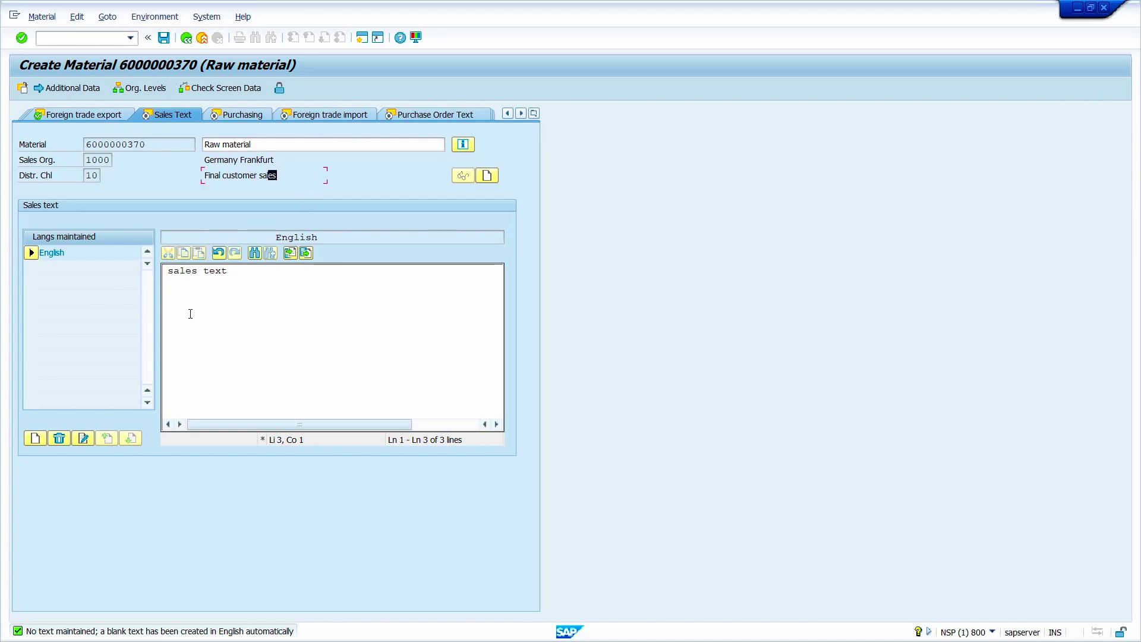
key("shift+Tab")
key("Return")
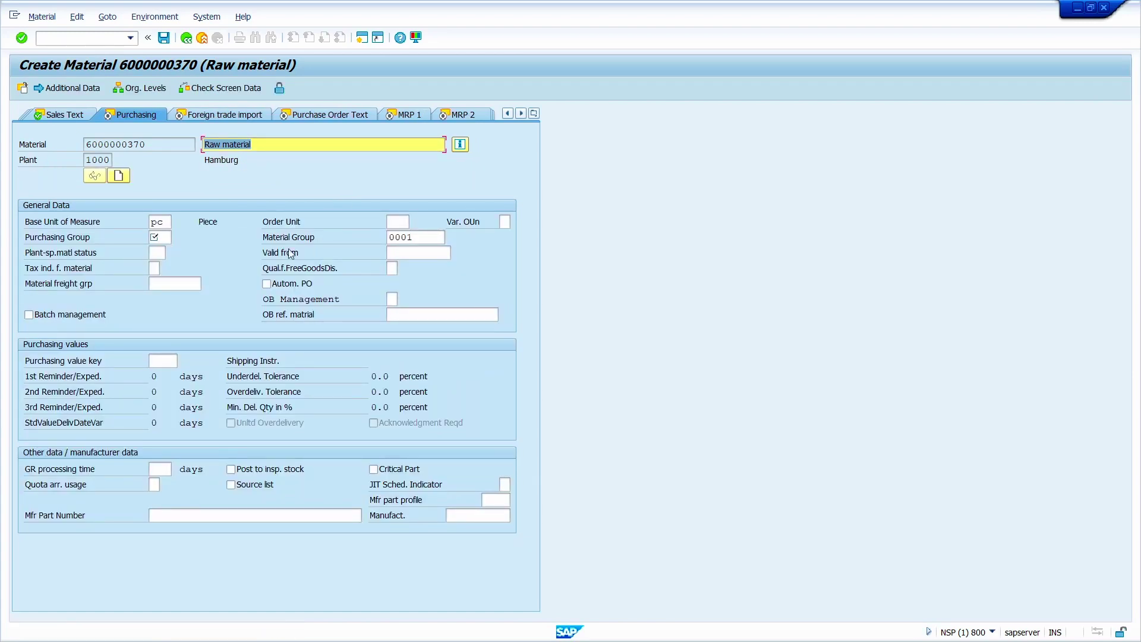
- Choose purchasing group 101 from the possible entries and continue to the Purchase Order Text view
left_click(157, 238)
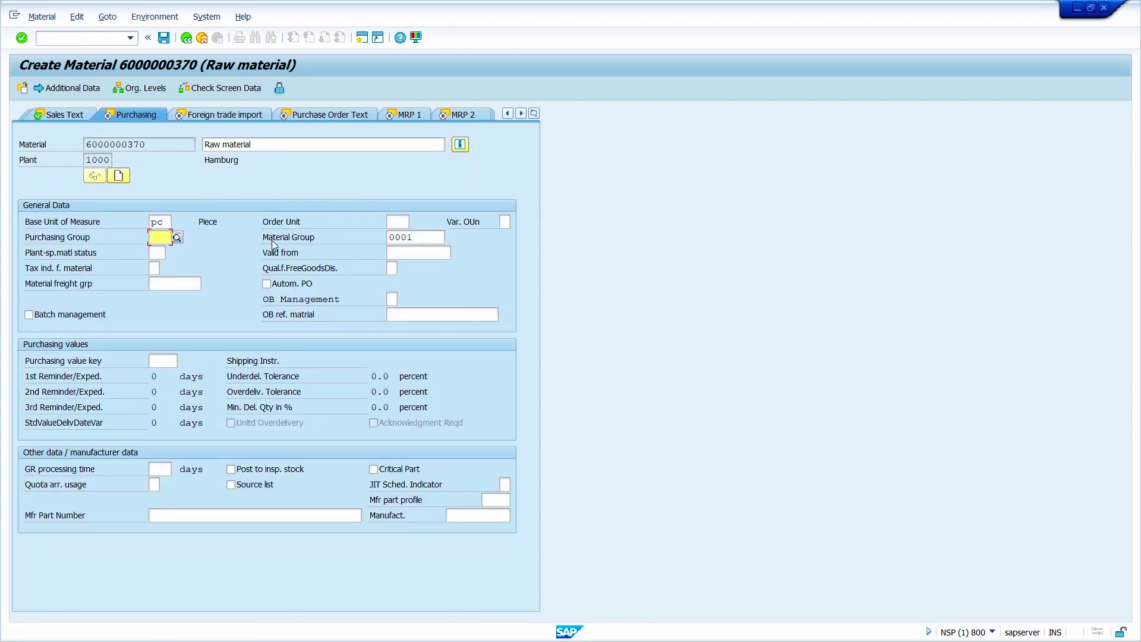
key("F4")
key("Down")
key("Return")
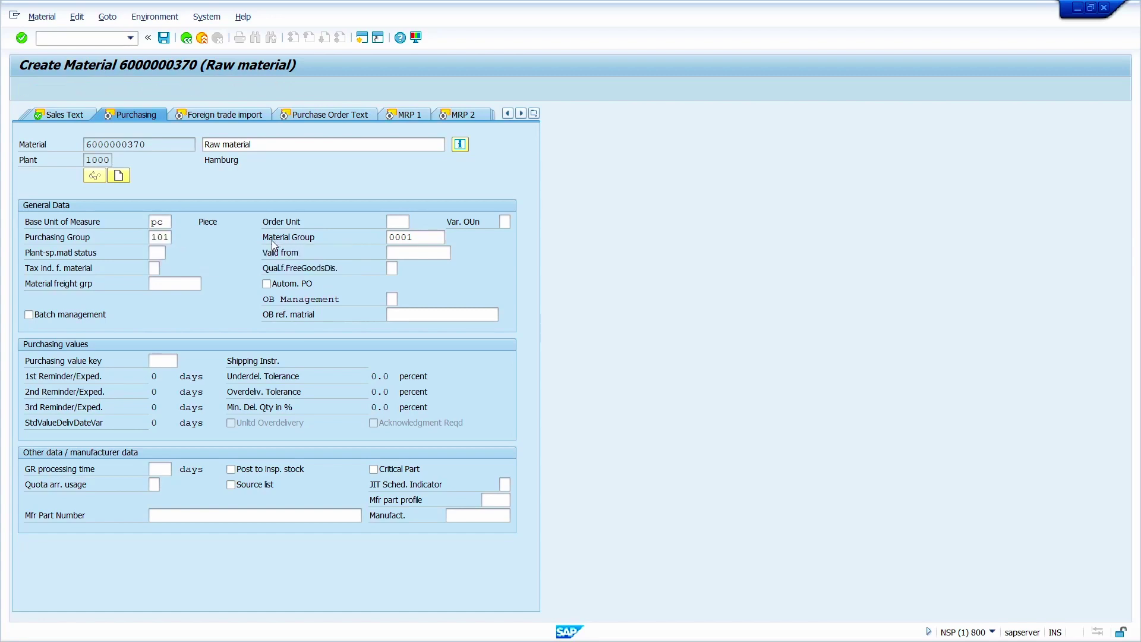
key("Return")
key("Return")
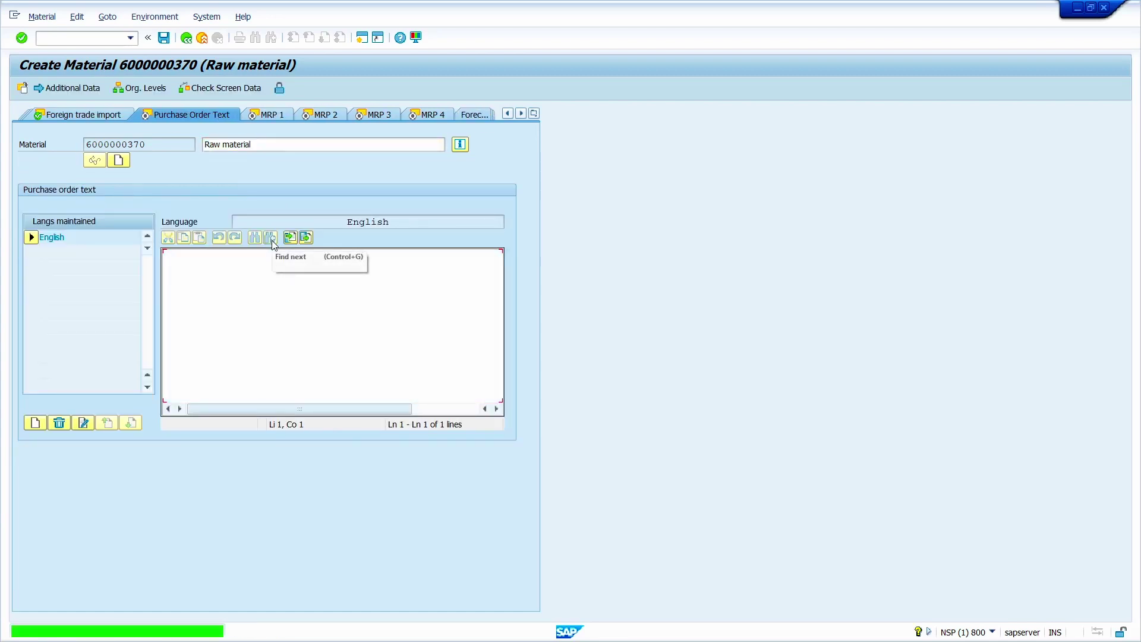
- Enter "Purchase text" as the English purchase order text and continue to the MRP 1 view
type("Pur")
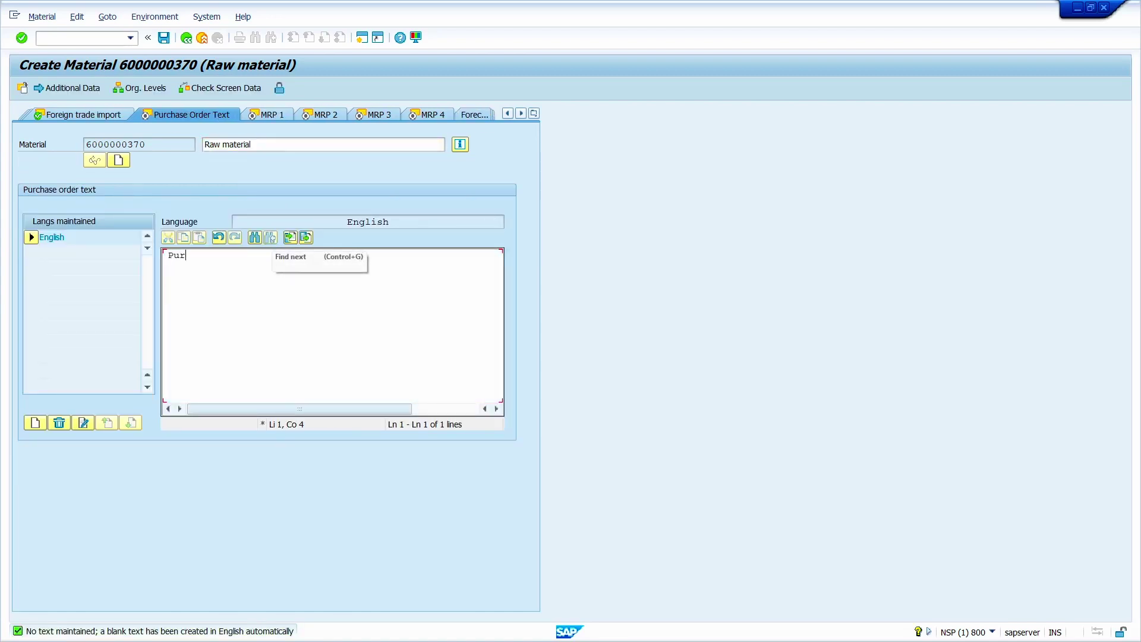
type("chase text")
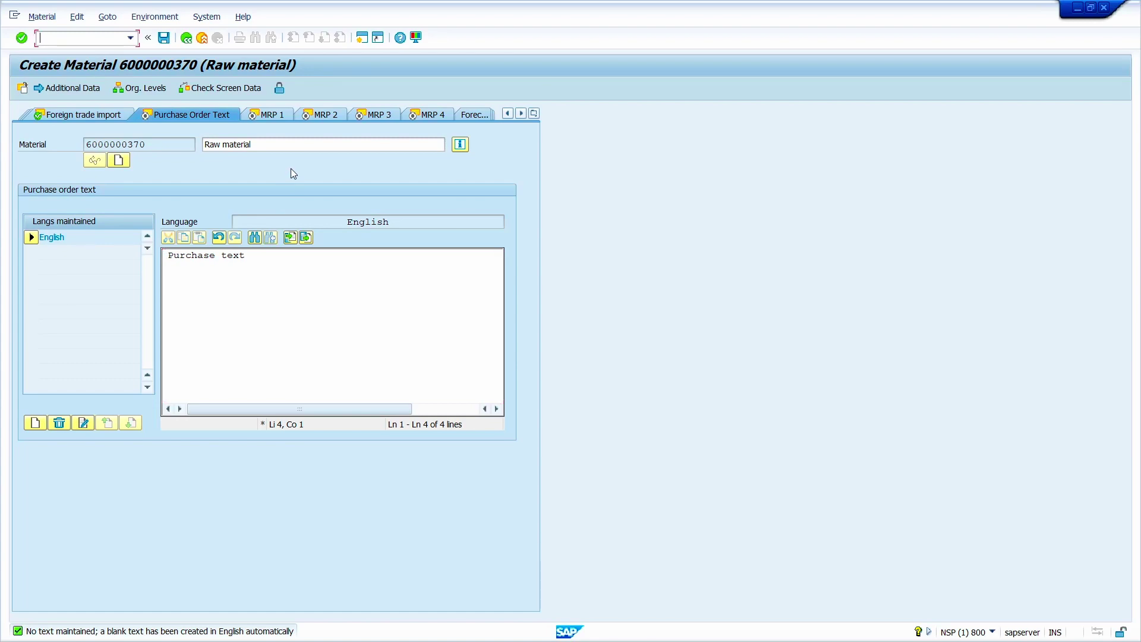
key("Return")
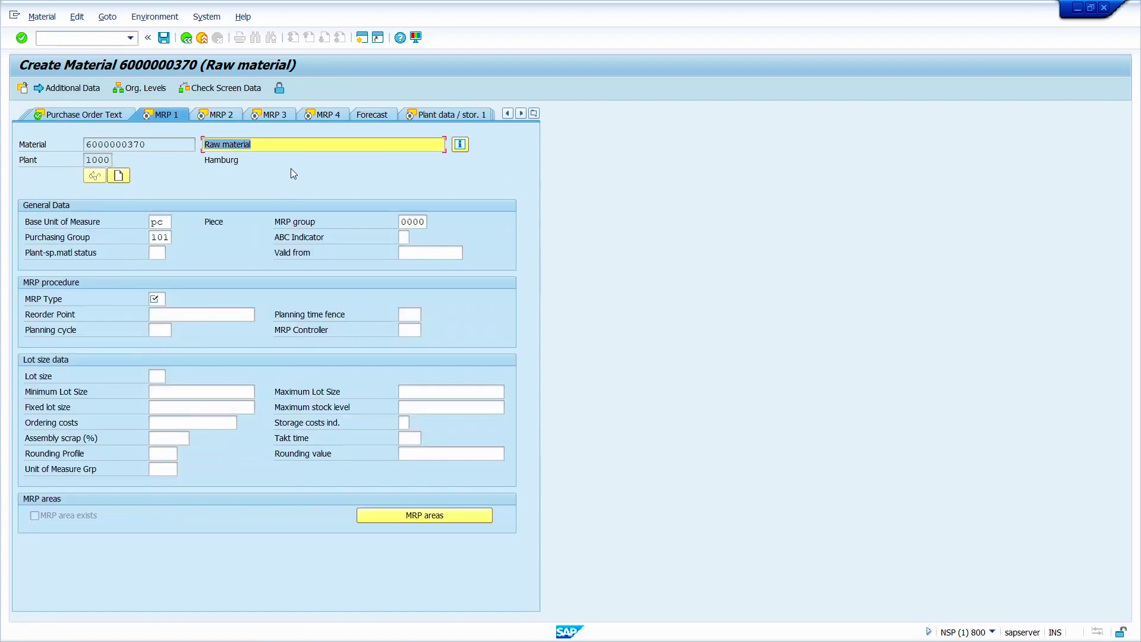
- In MRP 1, set the MRP type to pd and the MRP controller to 000, fill in the lot size, and continue to MRP 2
left_click(154, 300)
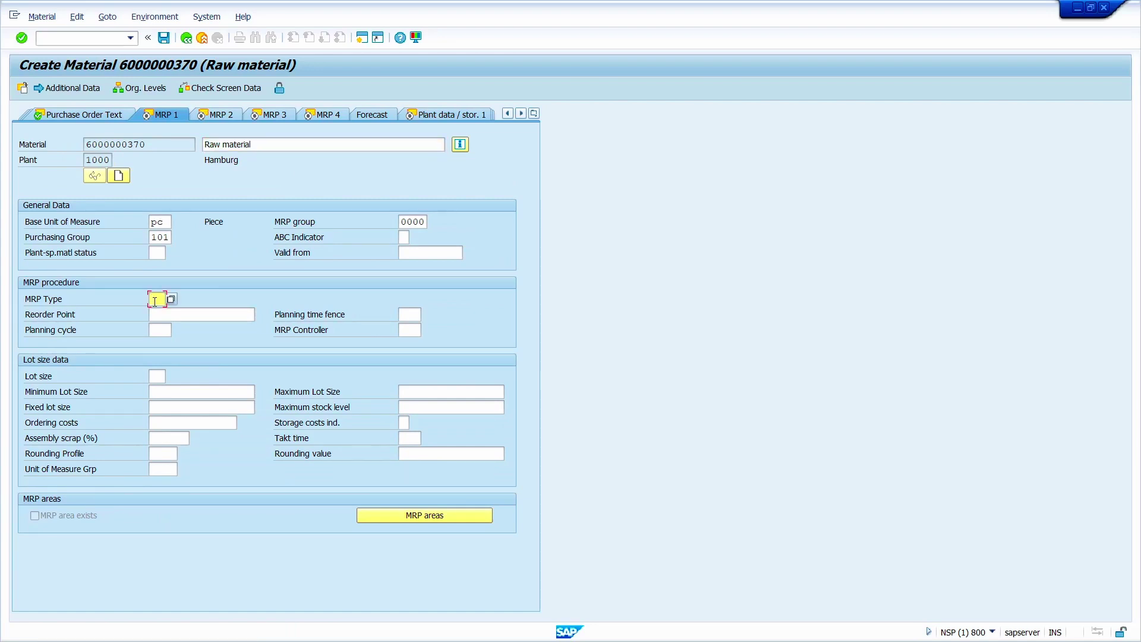
type("pd")
left_click(407, 330)
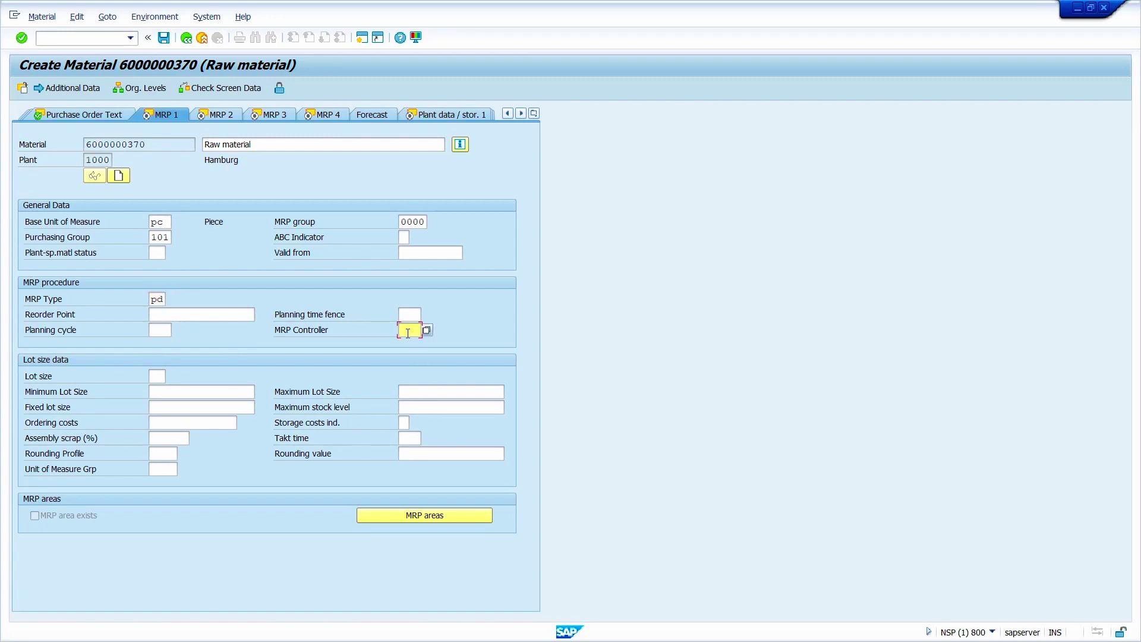
left_click(410, 344)
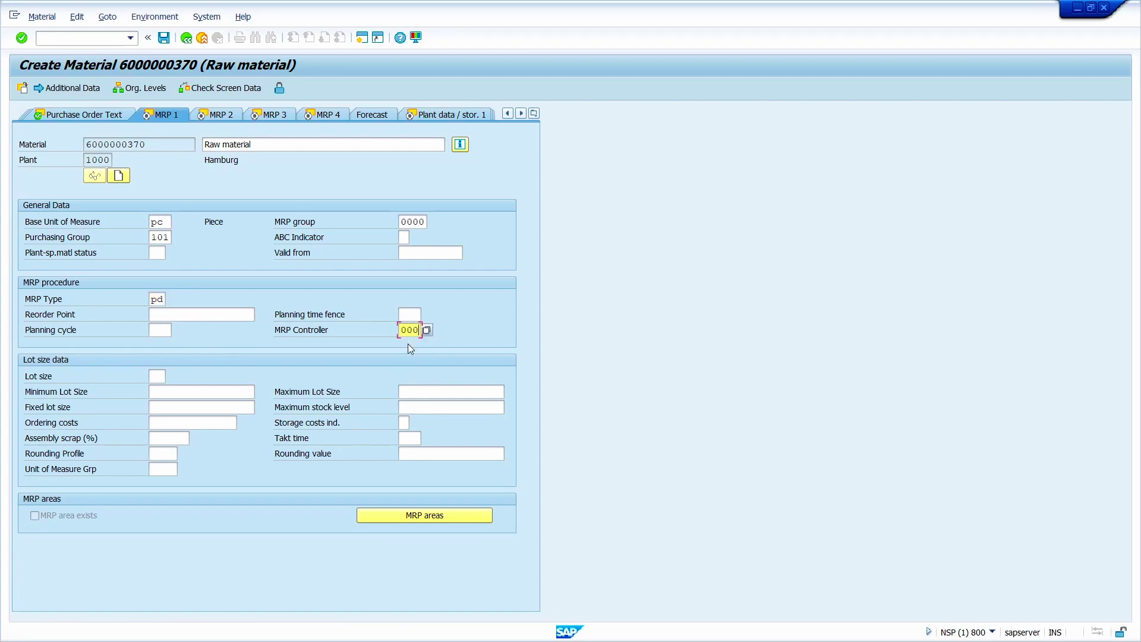
left_click(156, 376)
left_click(158, 391)
key("Return")
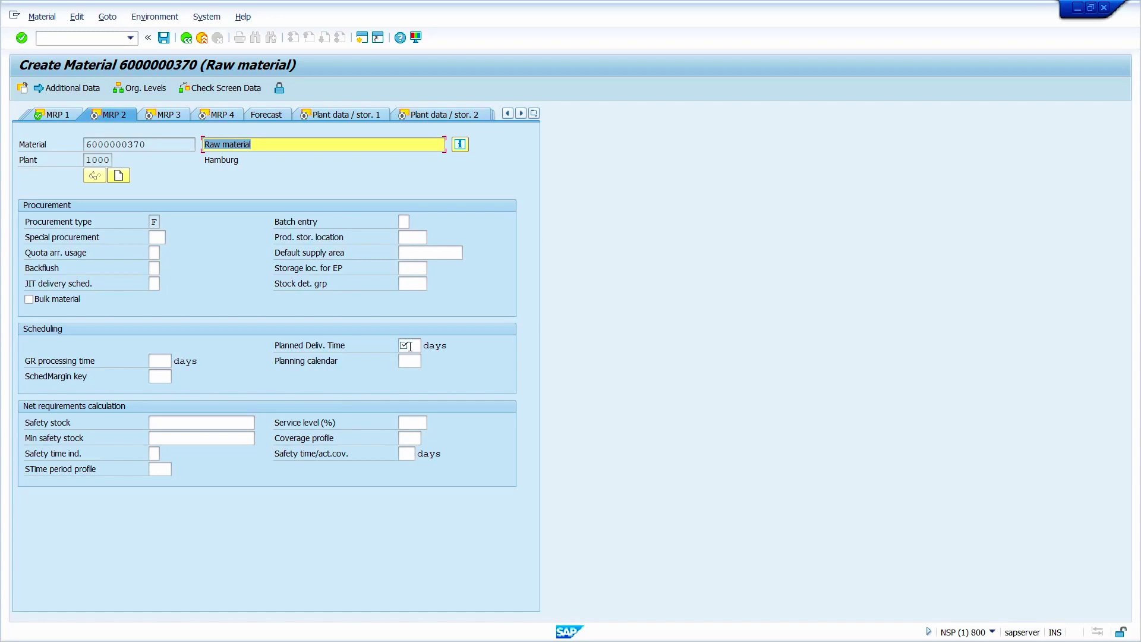
- In MRP 2, set the planned delivery time to 10 days and the SchedMargin key to 000, and continue to MRP 3
left_click(410, 346)
type("10")
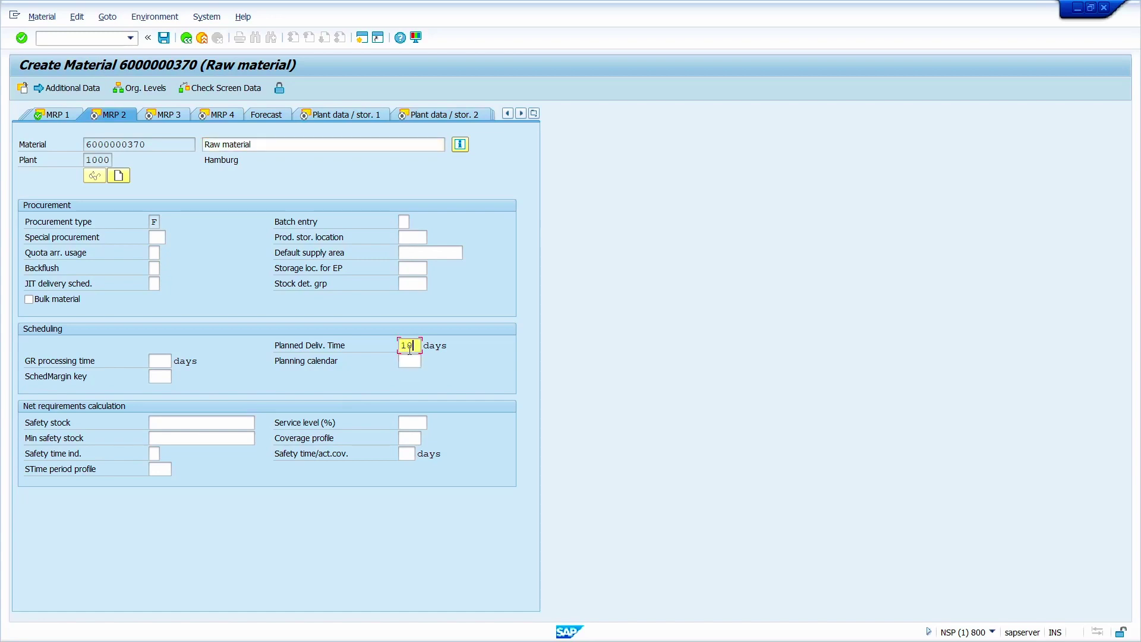
left_click(158, 379)
type("000")
key("Return")
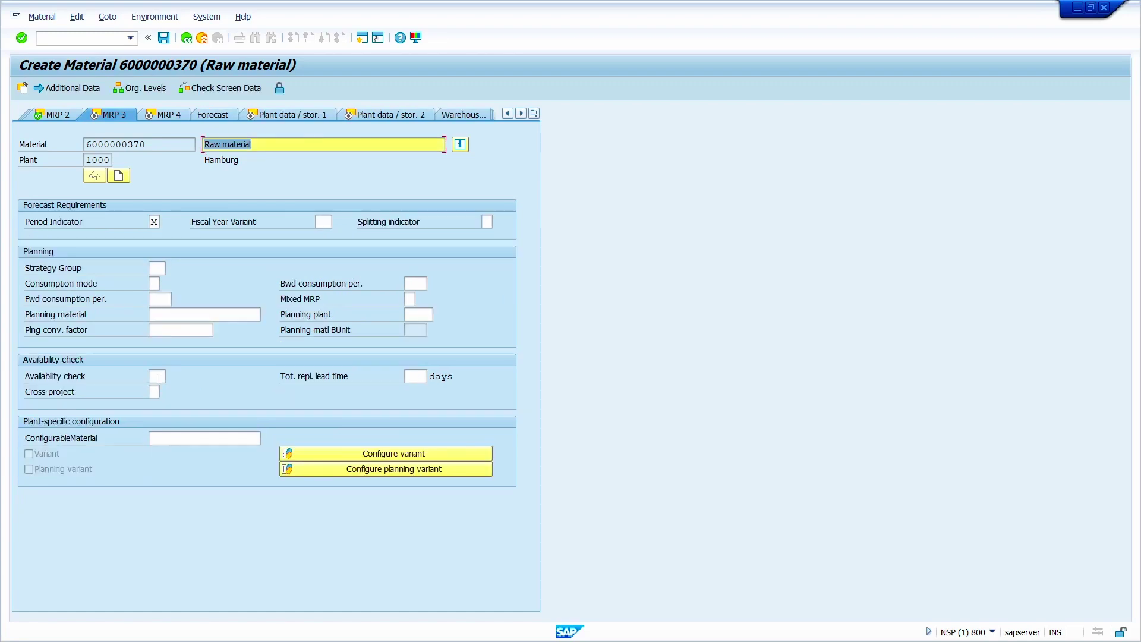
- Advance from MRP 3 through the MRP 4, plant data and Quality Management views to Accounting 1 without entering any data
key("Return")
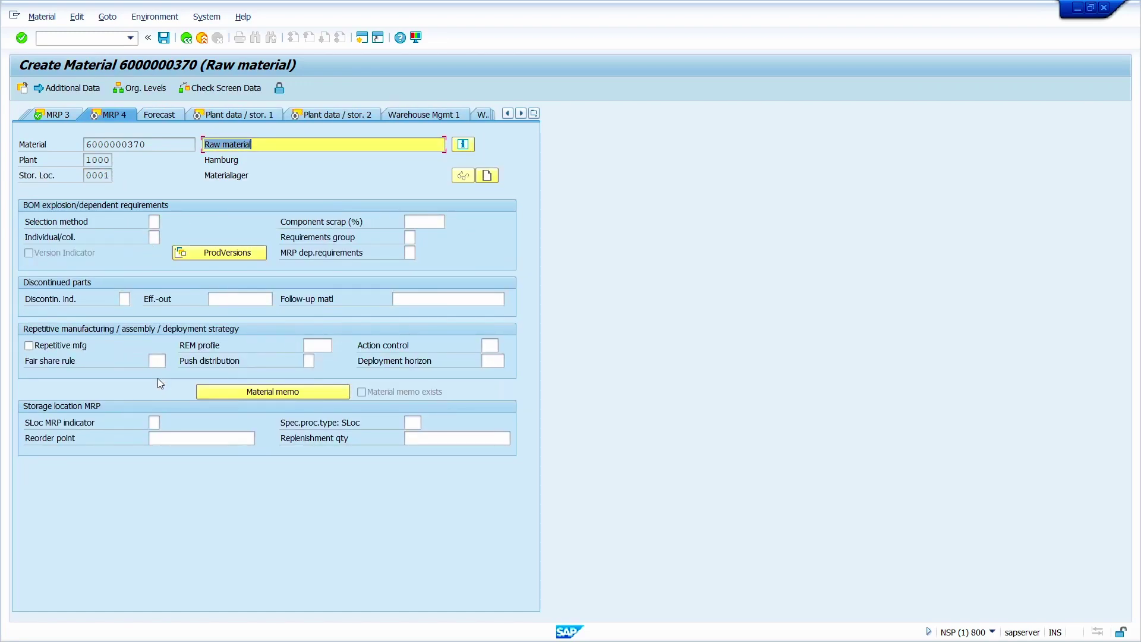
key("Return")
key("Return")
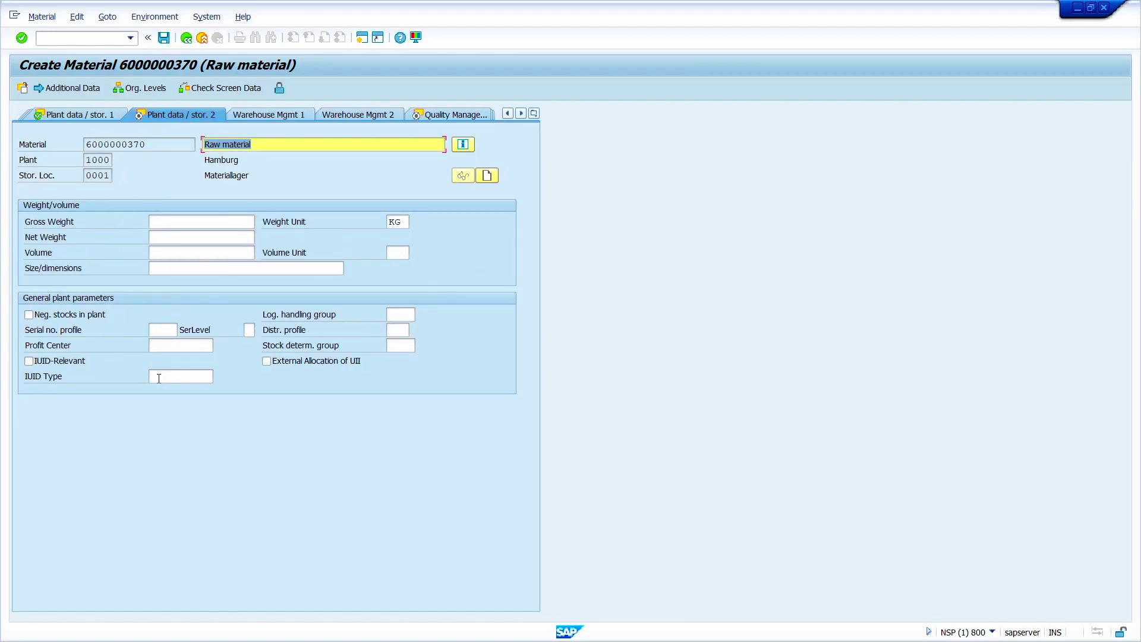
key("Return")
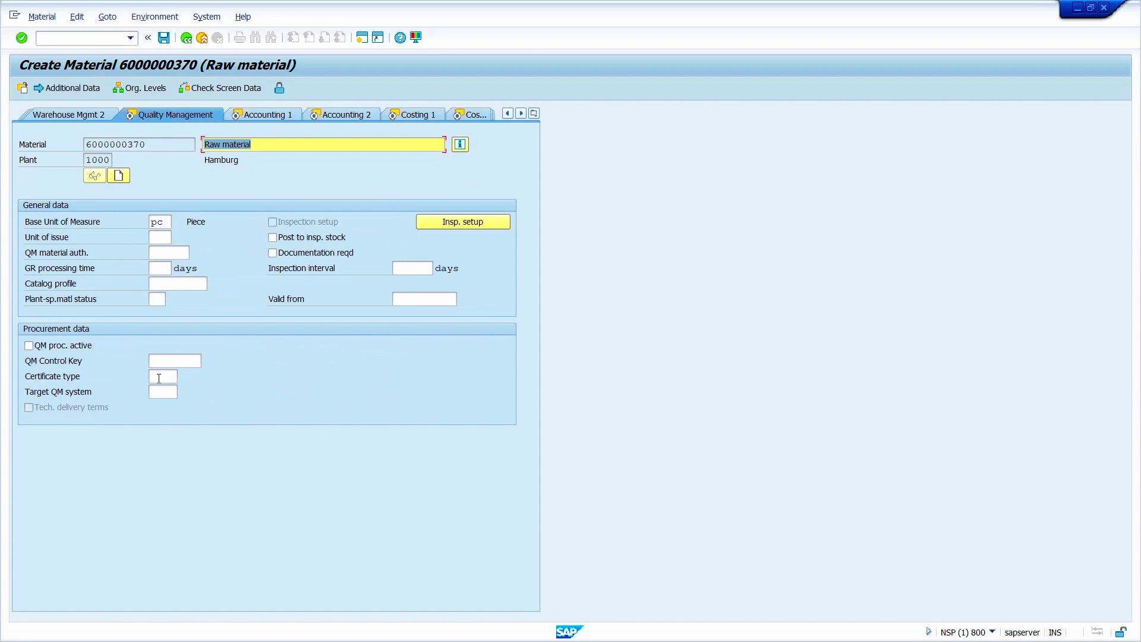
key("Return")
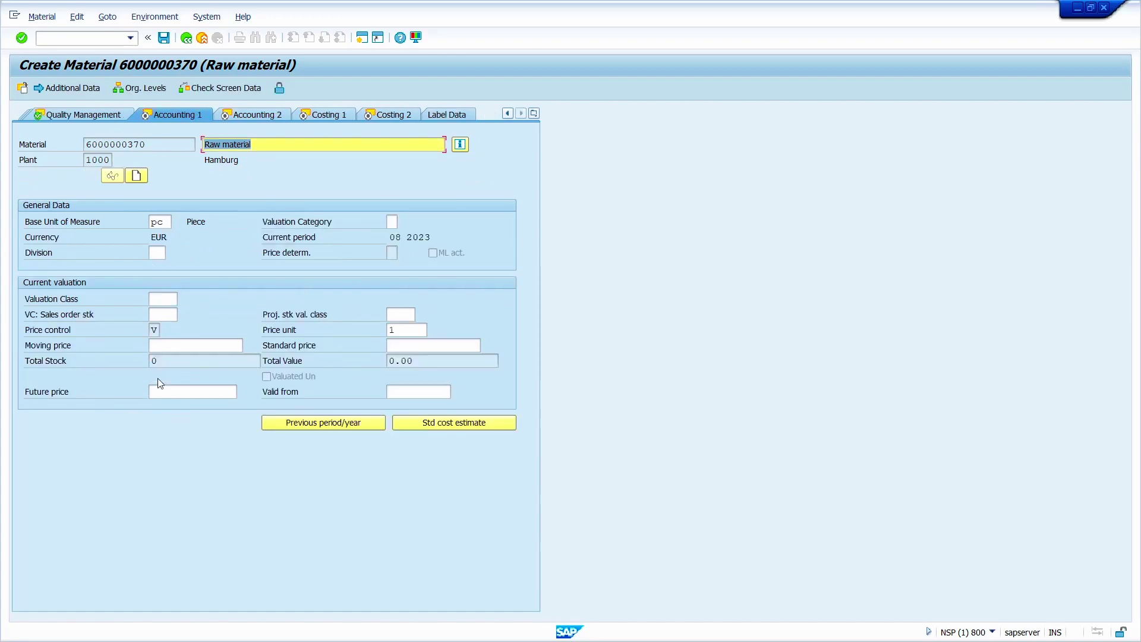
- Choose valuation class 3000 (Raw materials 1) from the possible entries and continue to Accounting 2, leaving the moving price empty
left_click(164, 295)
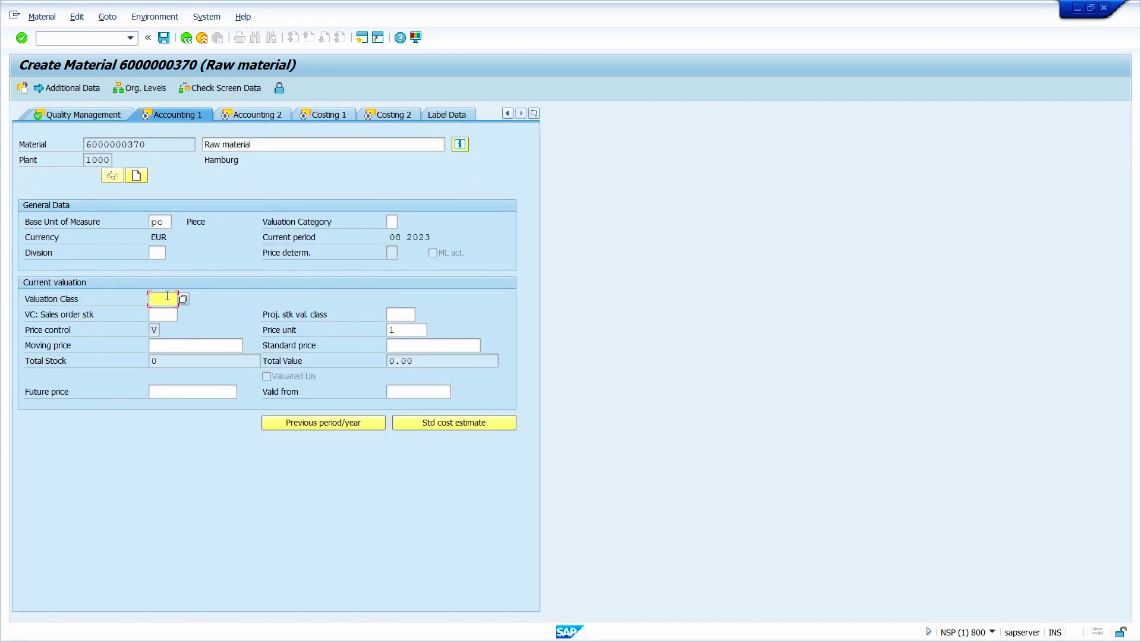
left_click(169, 300)
key("F4")
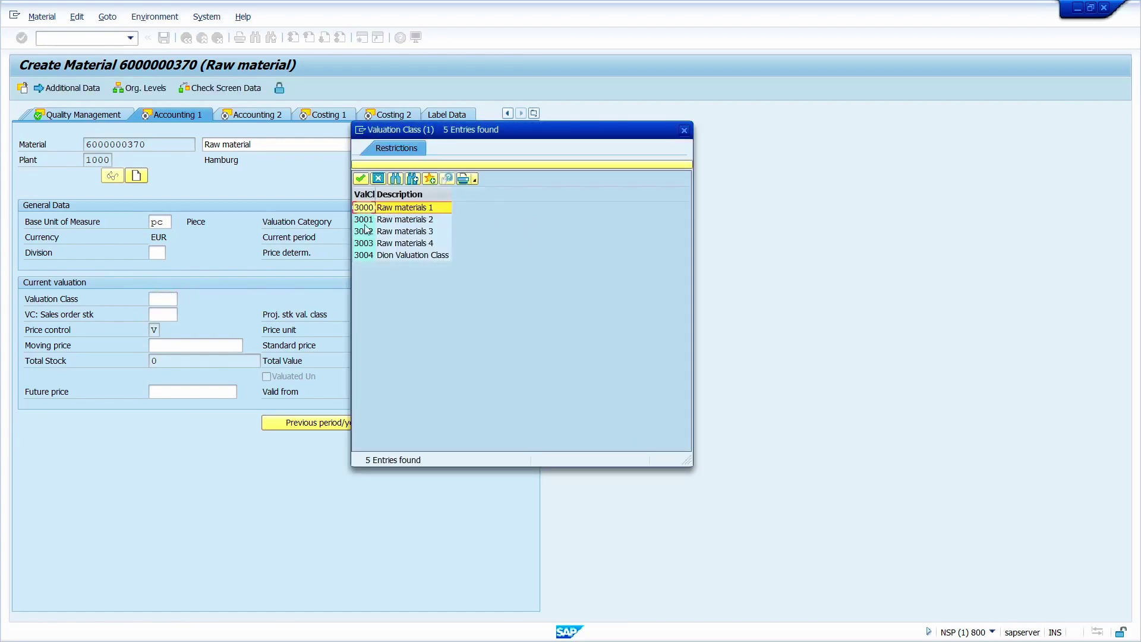
left_click(365, 194)
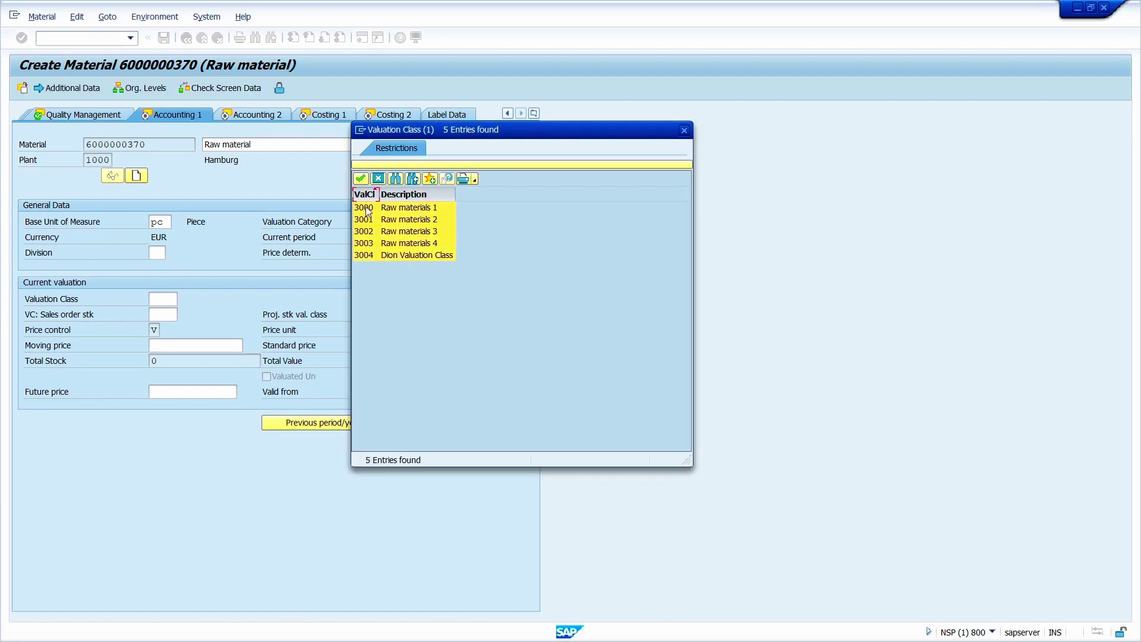
double_click(366, 208)
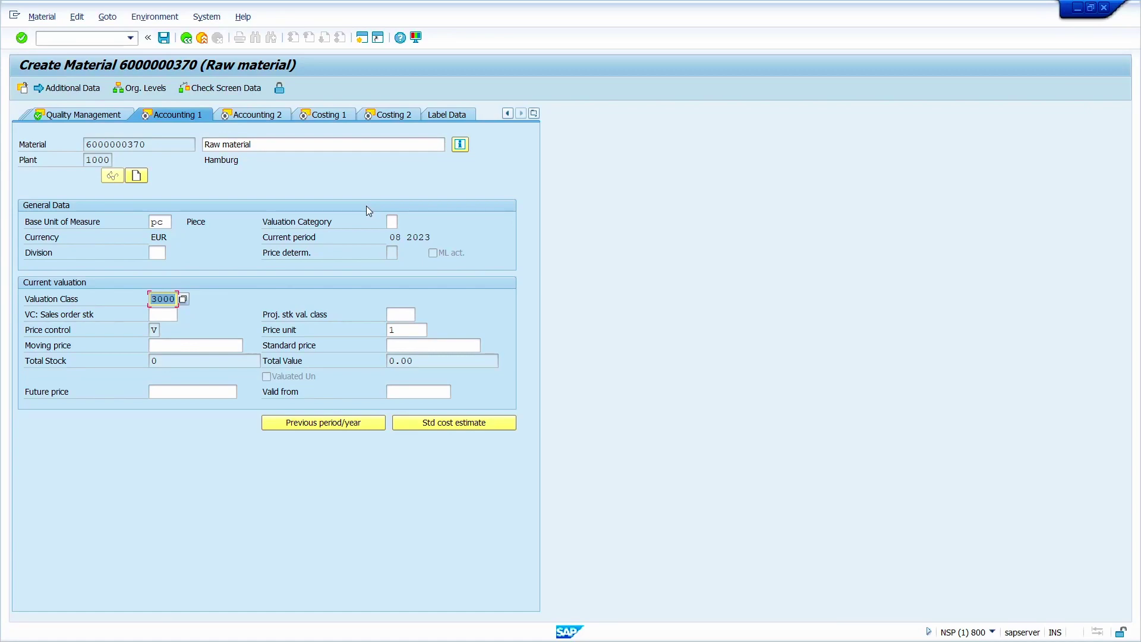
key("Return")
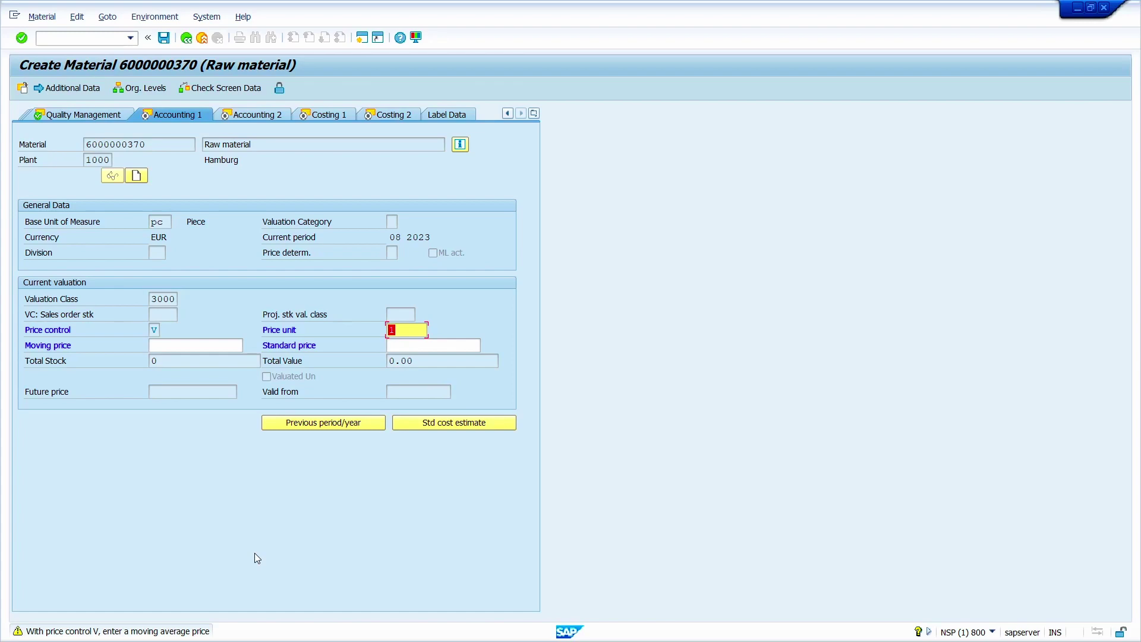
key("Return")
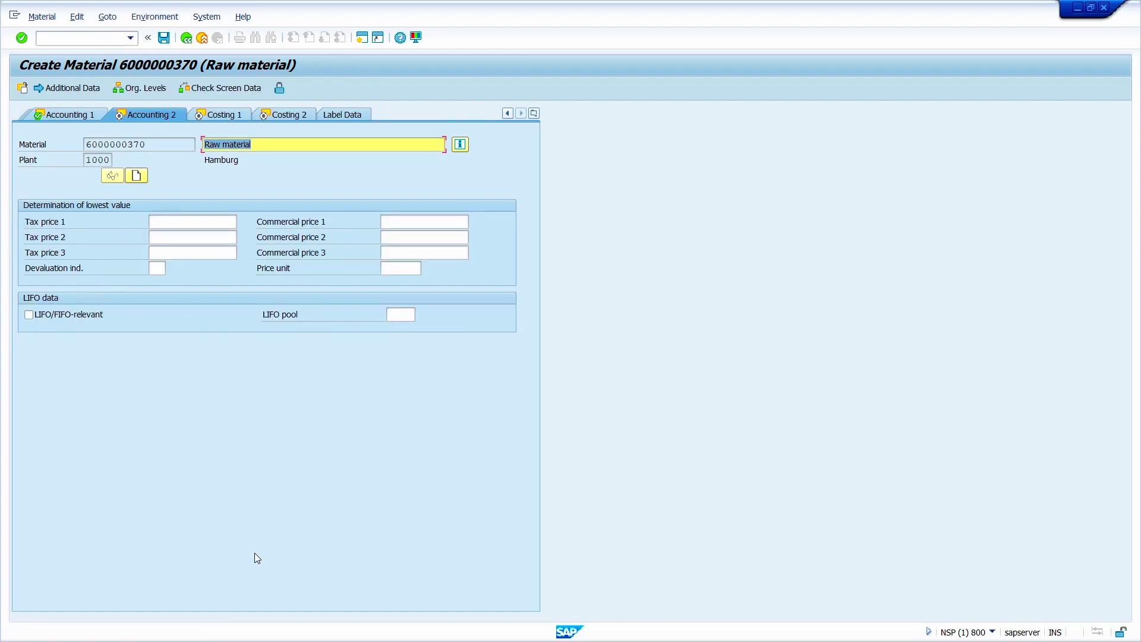
- Advance through Accounting 2, Costing 1 and Costing 2 without entering data, and save the new material
key("Return")
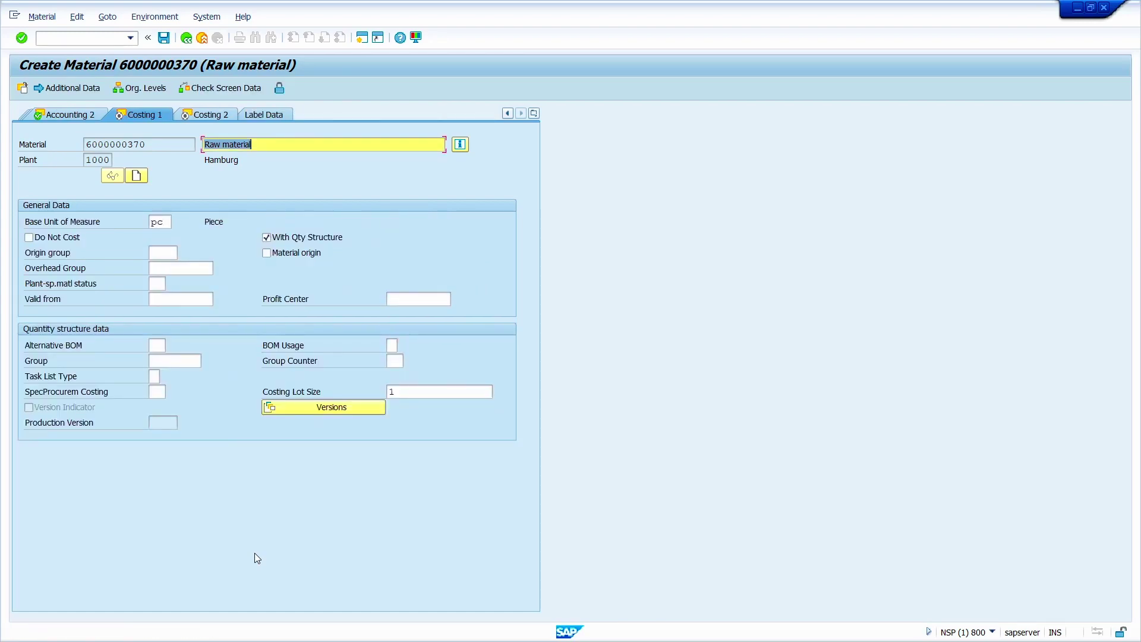
key("Return")
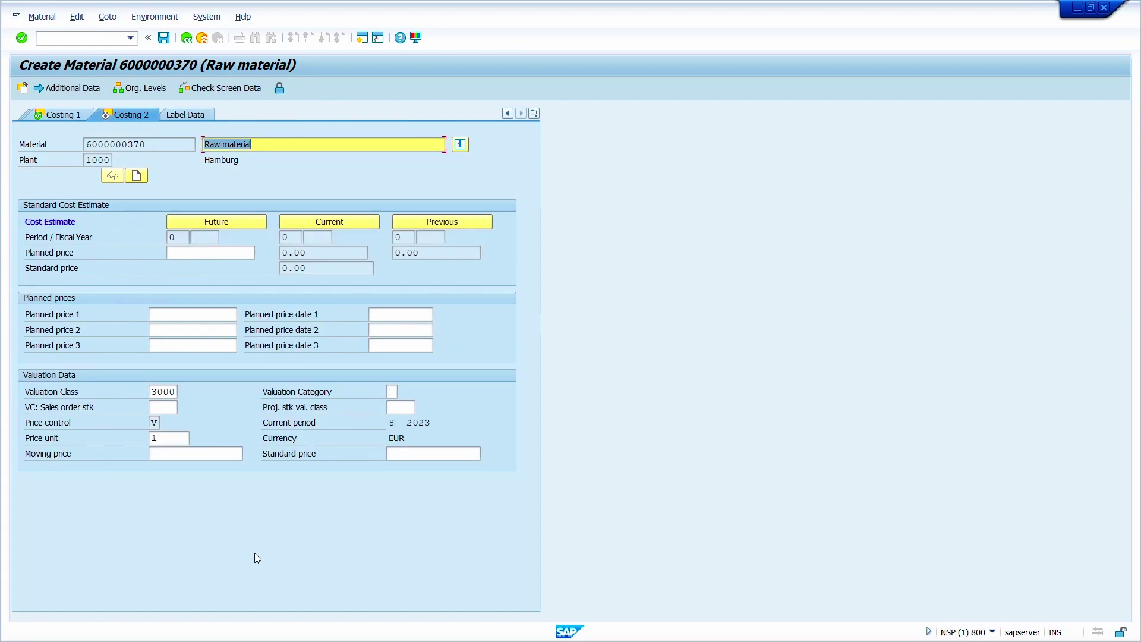
key("Return")
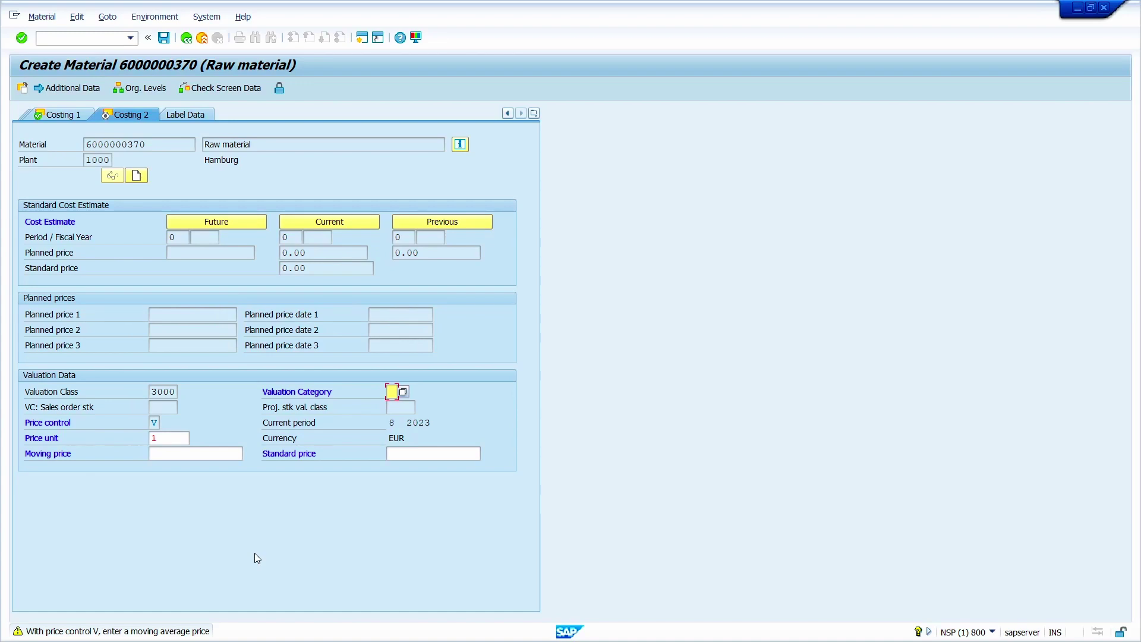
key("Return")
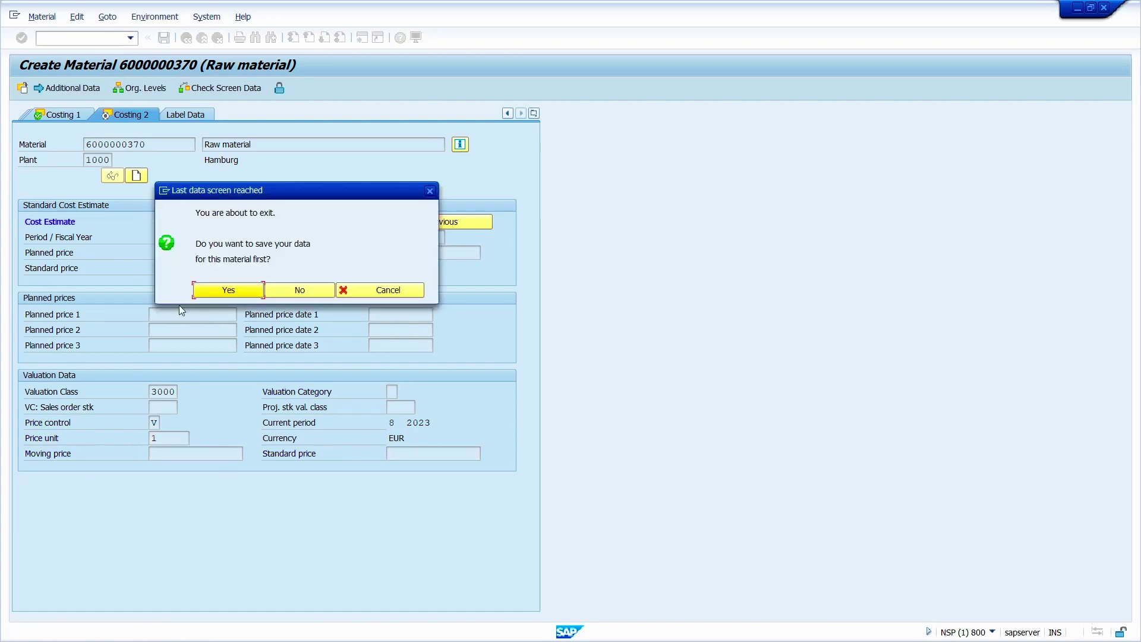
left_click(221, 290)
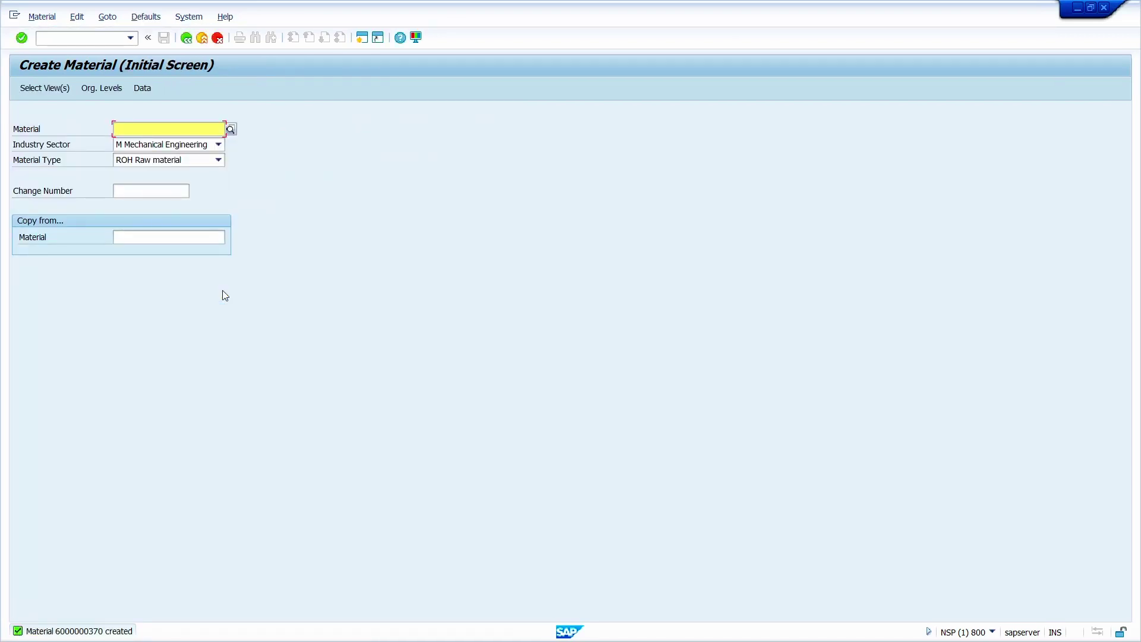